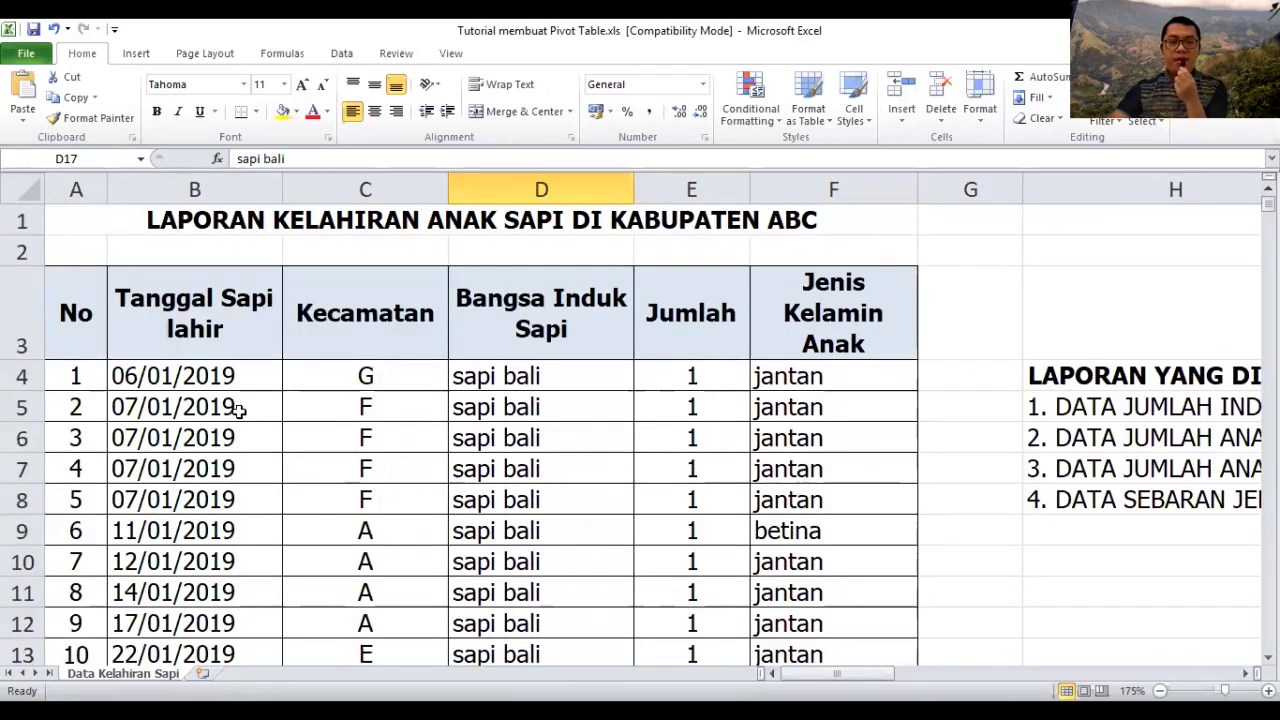
Step: Look through the cattle birth records and read the list of requested reports beside the table
scroll(237, 410, down, 7)
scroll(242, 420, down, 14)
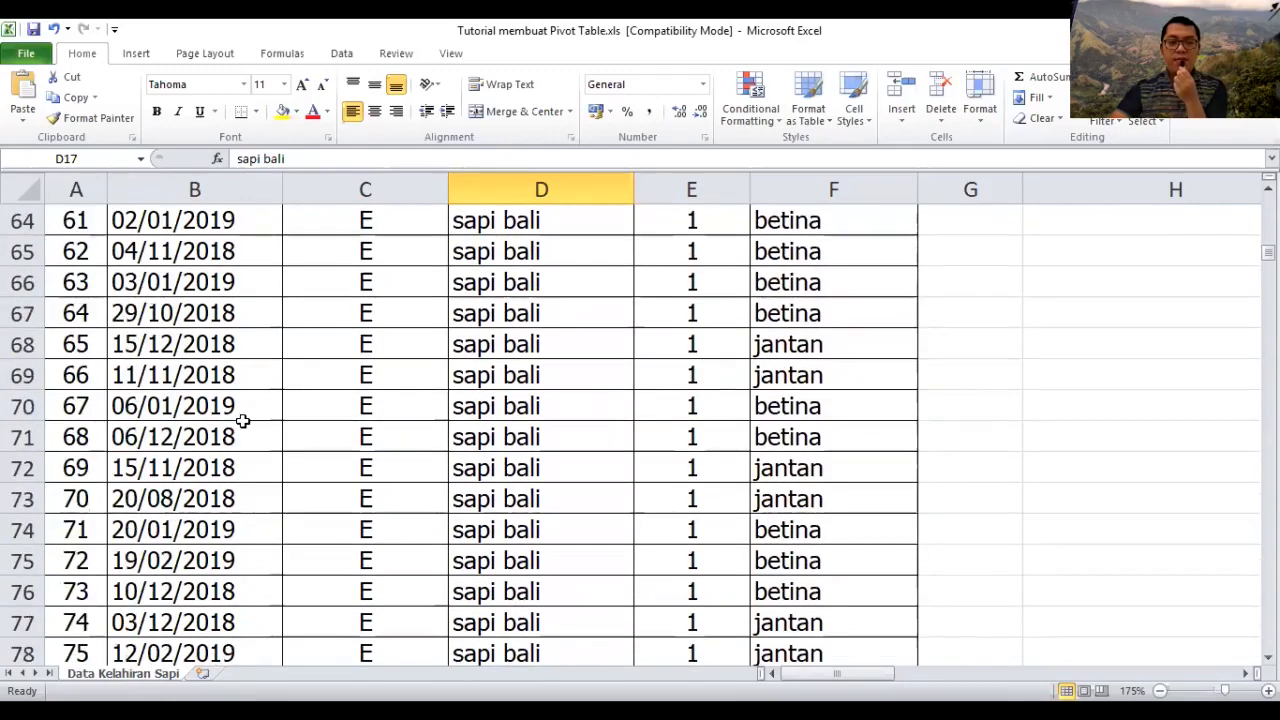
scroll(242, 420, down, 1)
scroll(242, 420, up, 15)
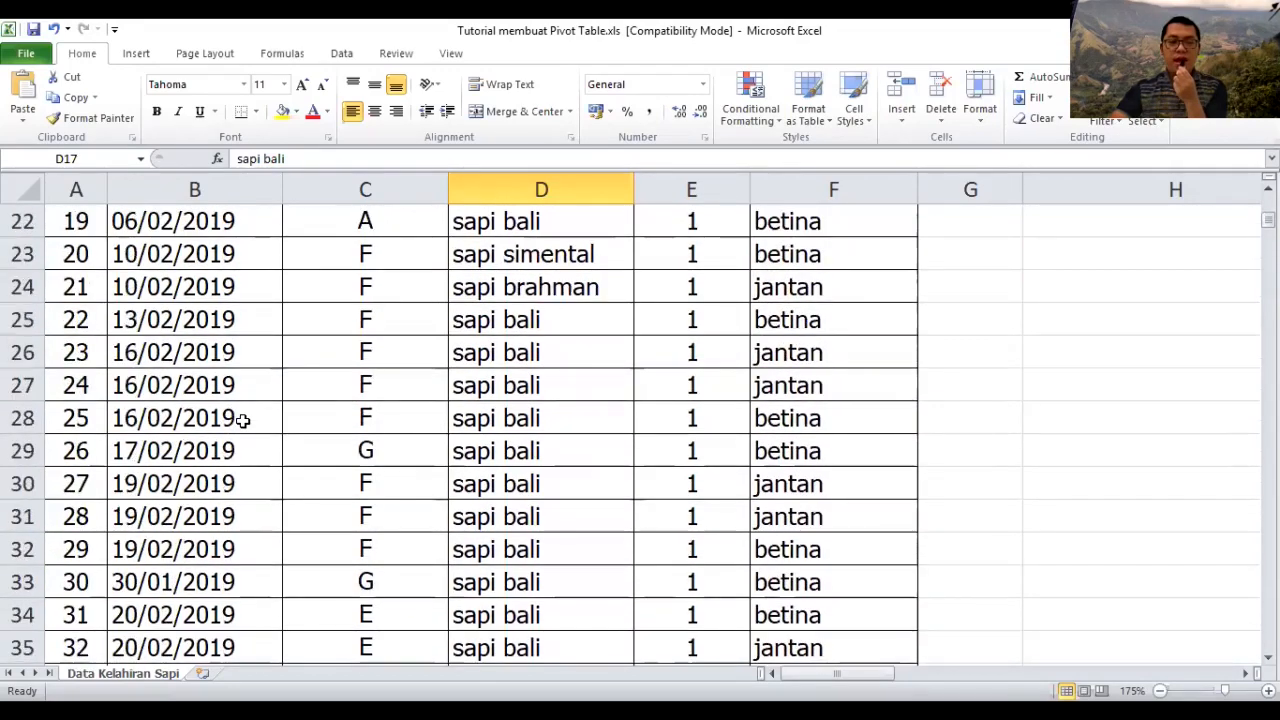
scroll(242, 420, up, 7)
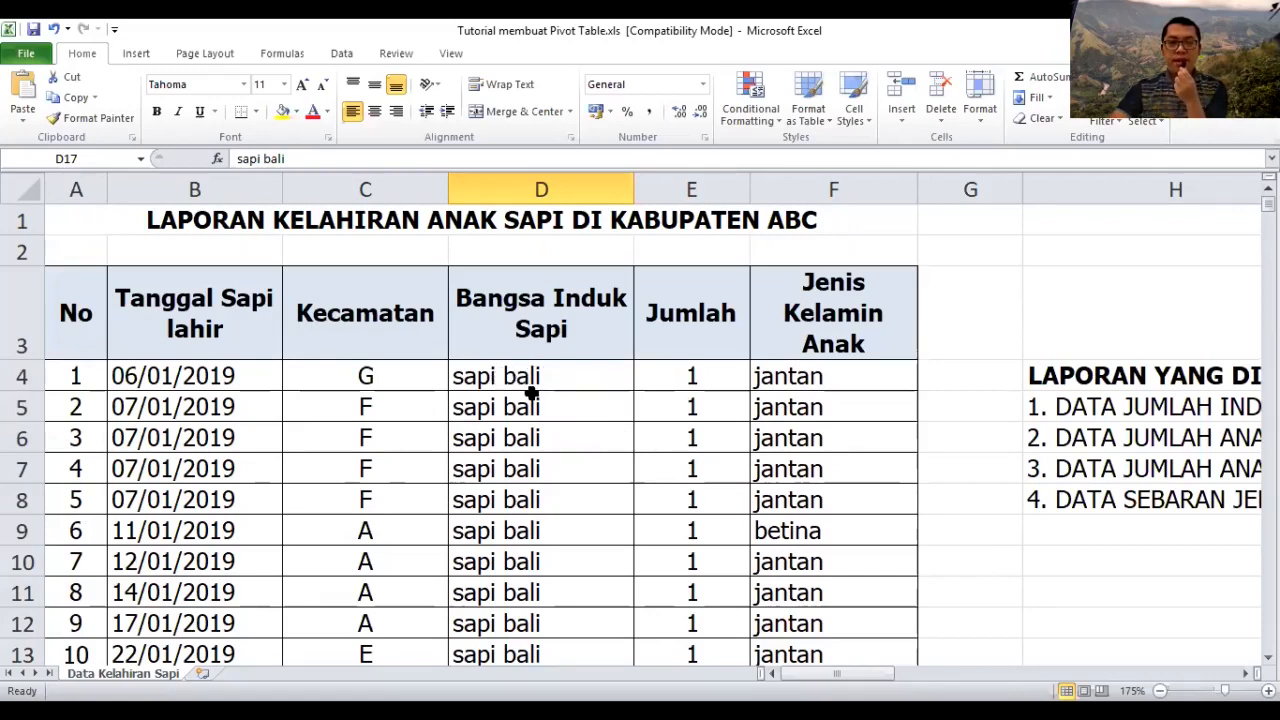
drag(858, 674, 955, 659)
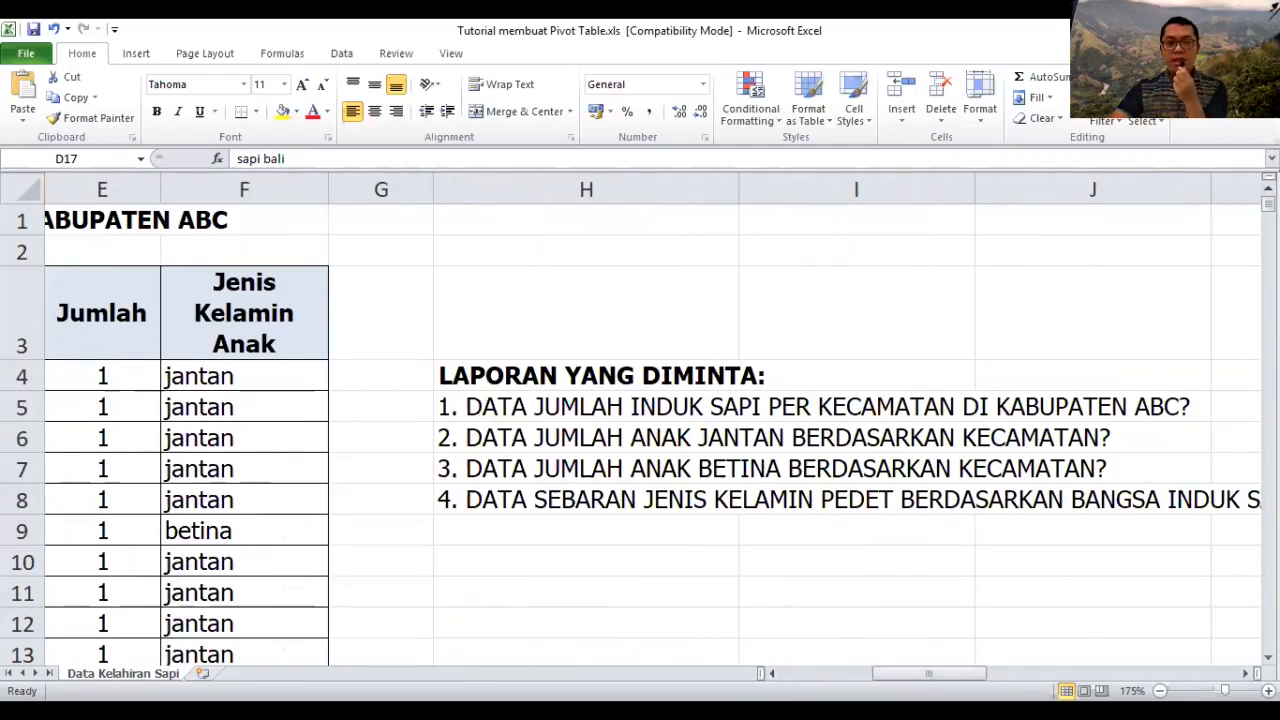
click(1244, 674)
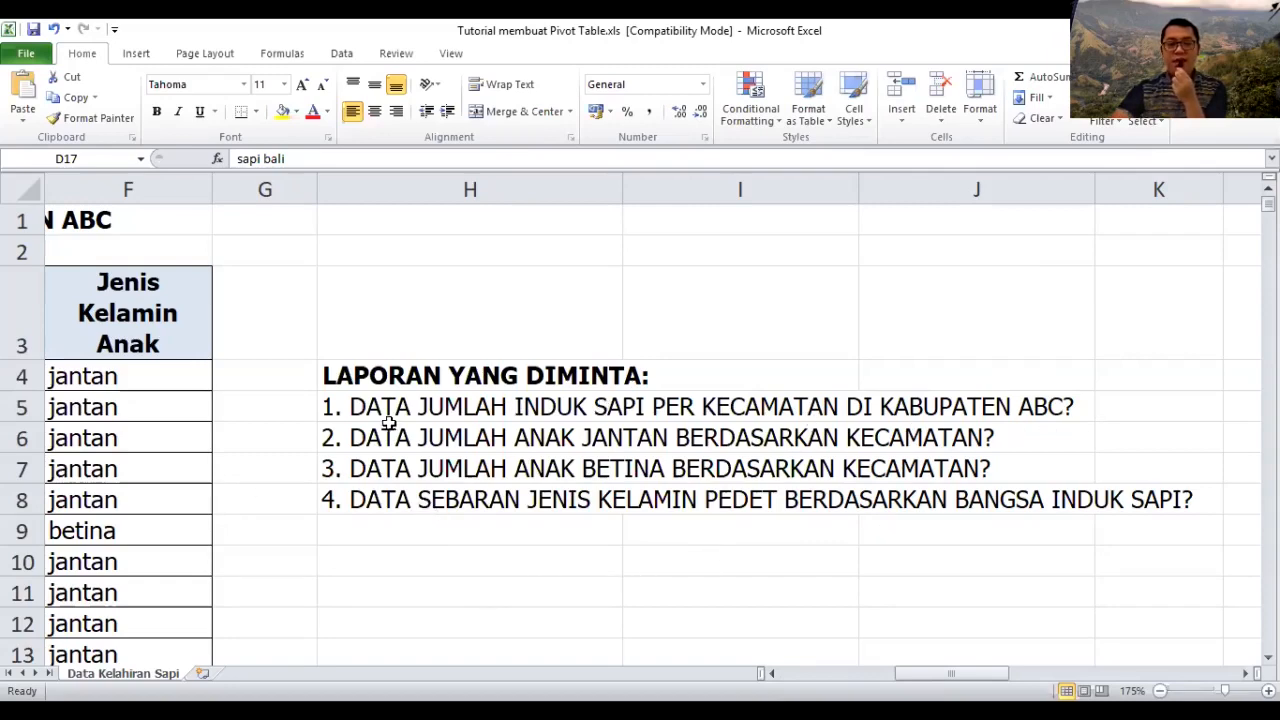
drag(920, 677, 766, 655)
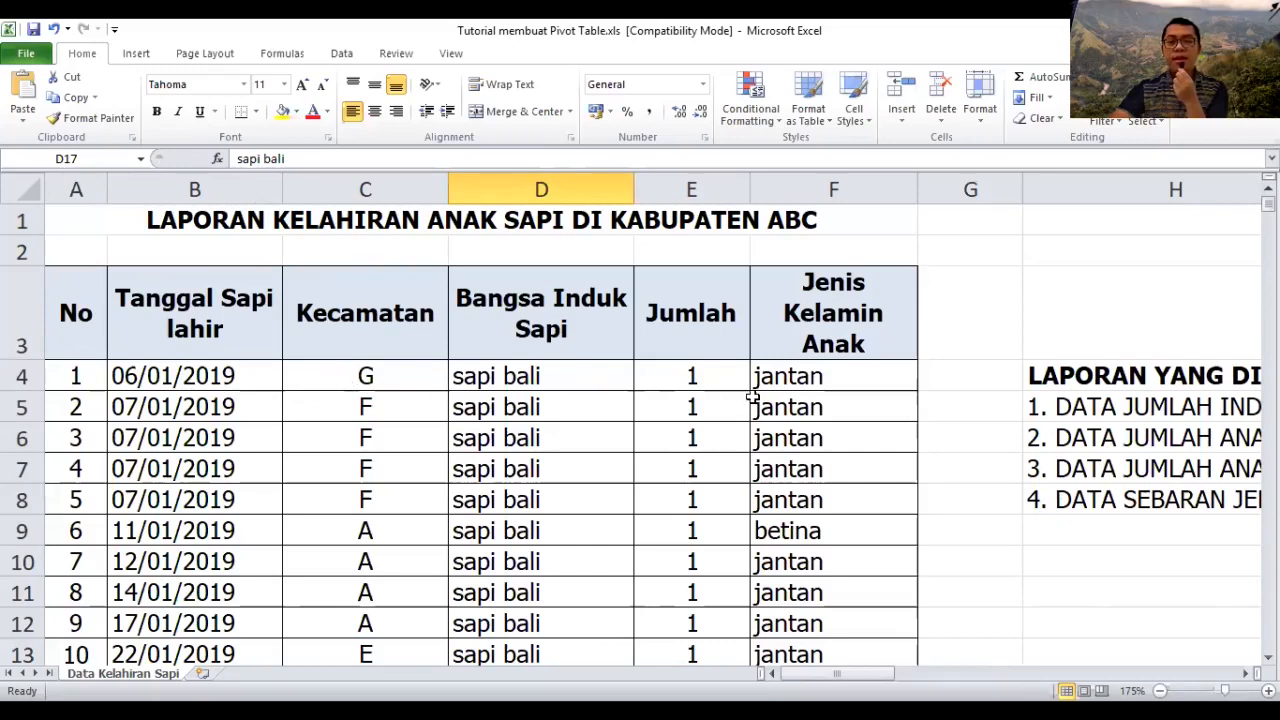
Step: Examine the Kecamatan and Bangsa Induk Sapi columns against the four requested reports
click(397, 381)
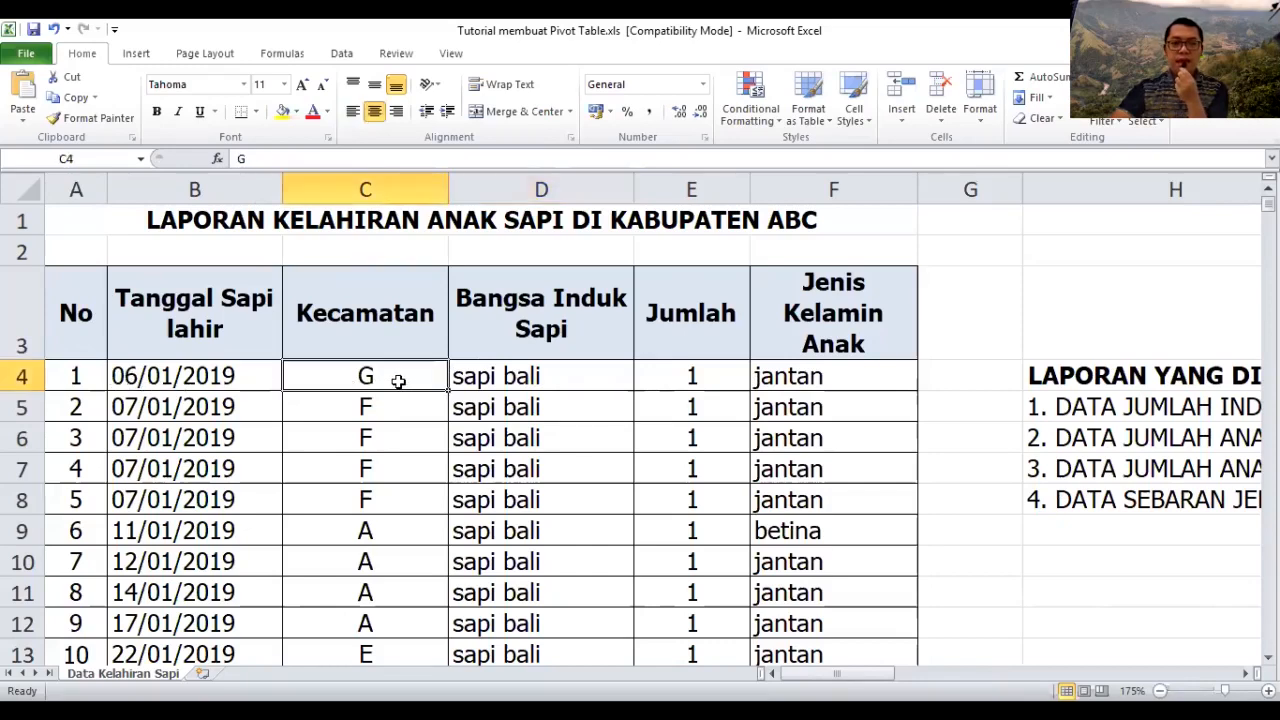
click(586, 381)
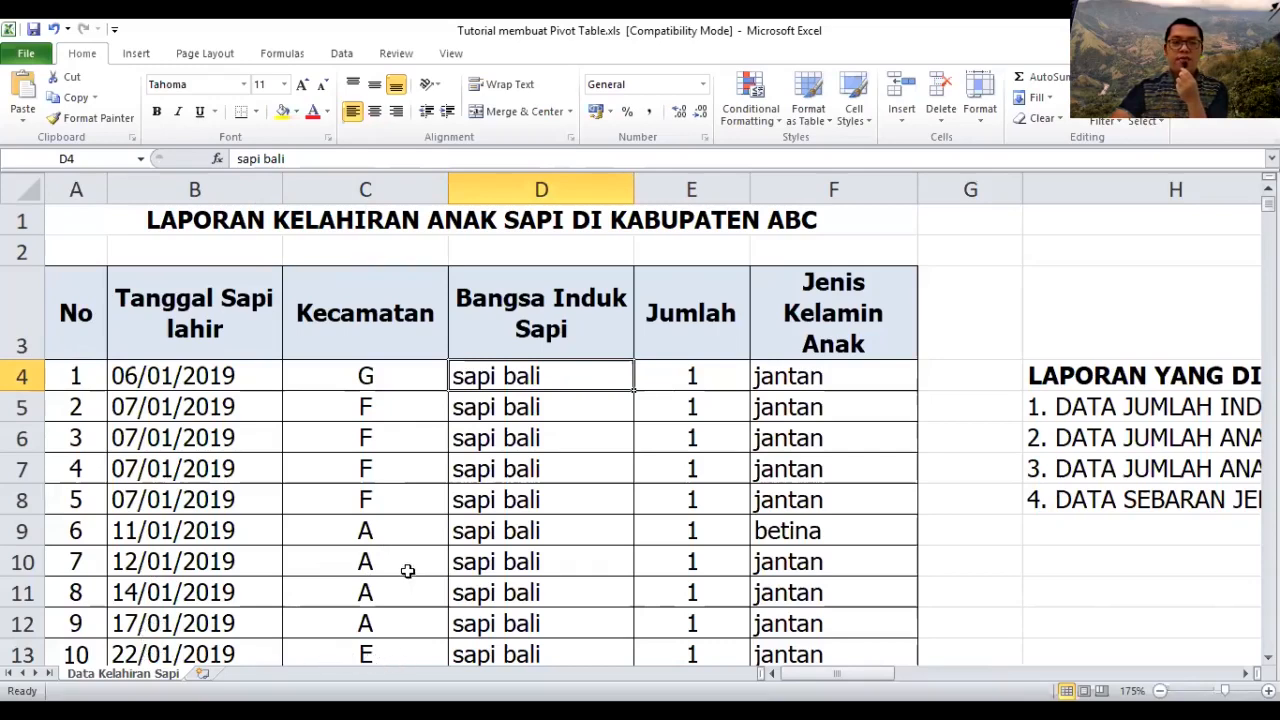
click(378, 380)
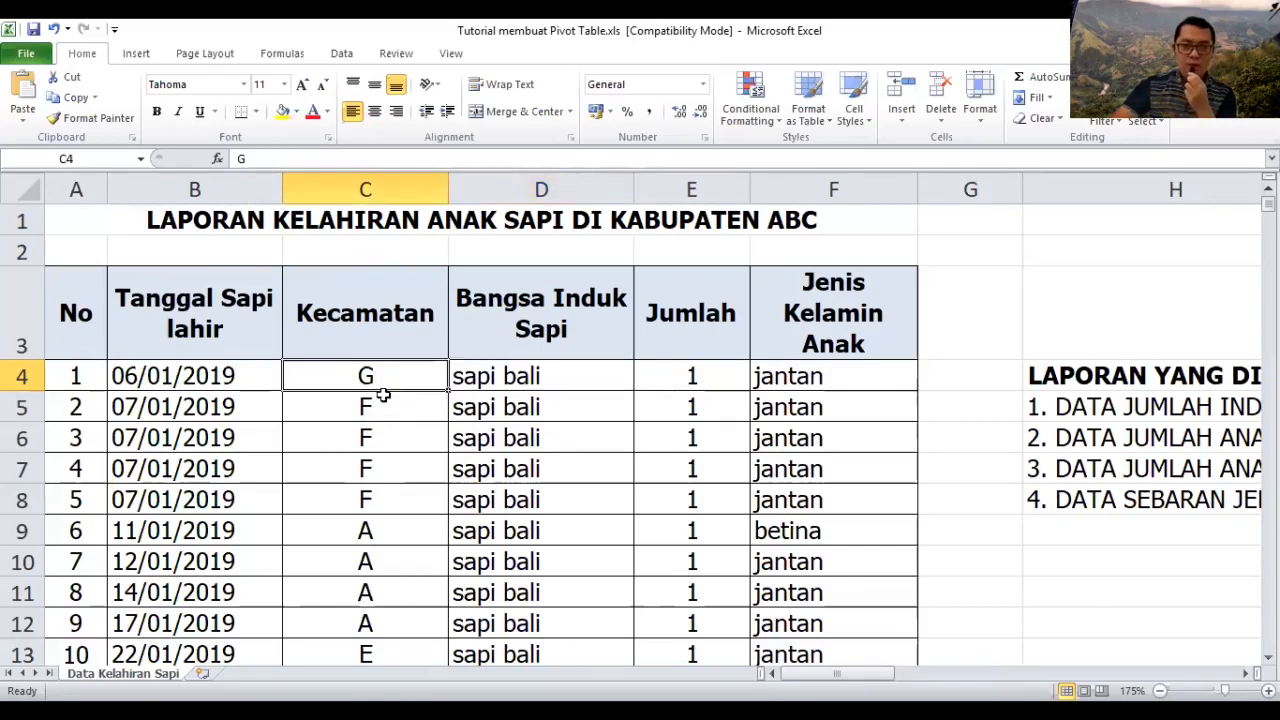
click(380, 410)
scroll(385, 523, down, 20)
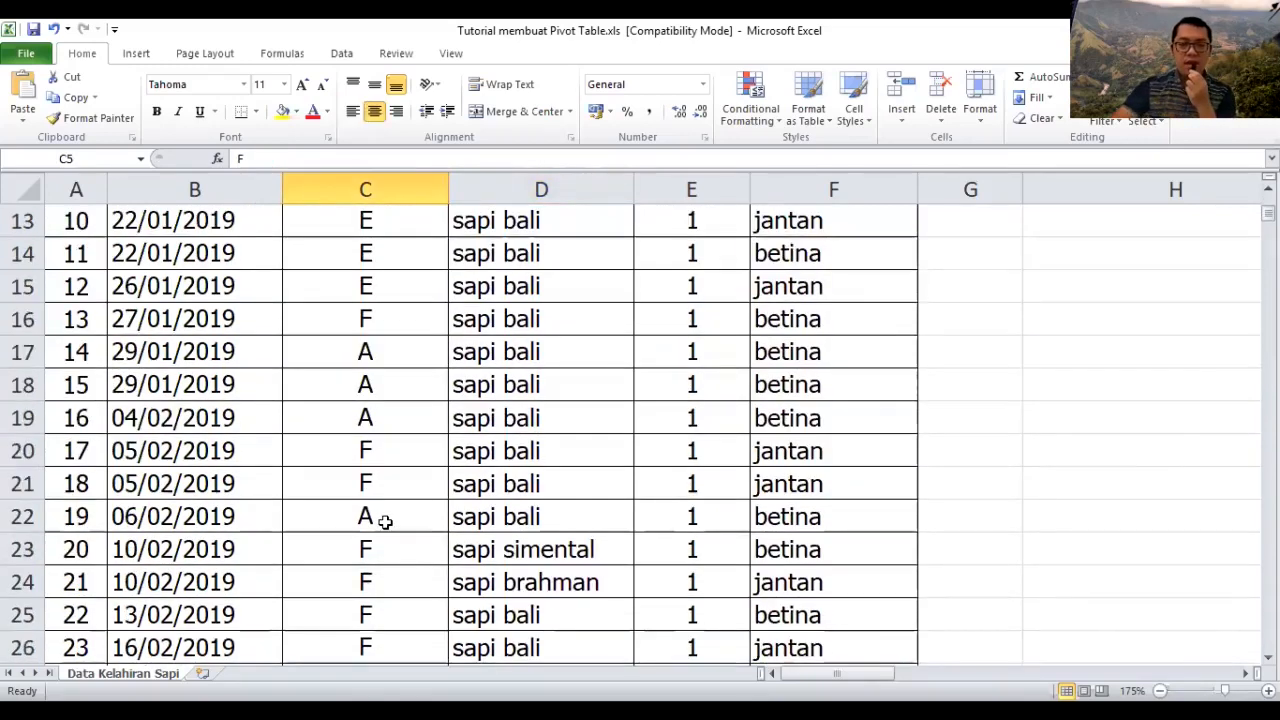
drag(1268, 252, 1268, 200)
drag(870, 680, 940, 683)
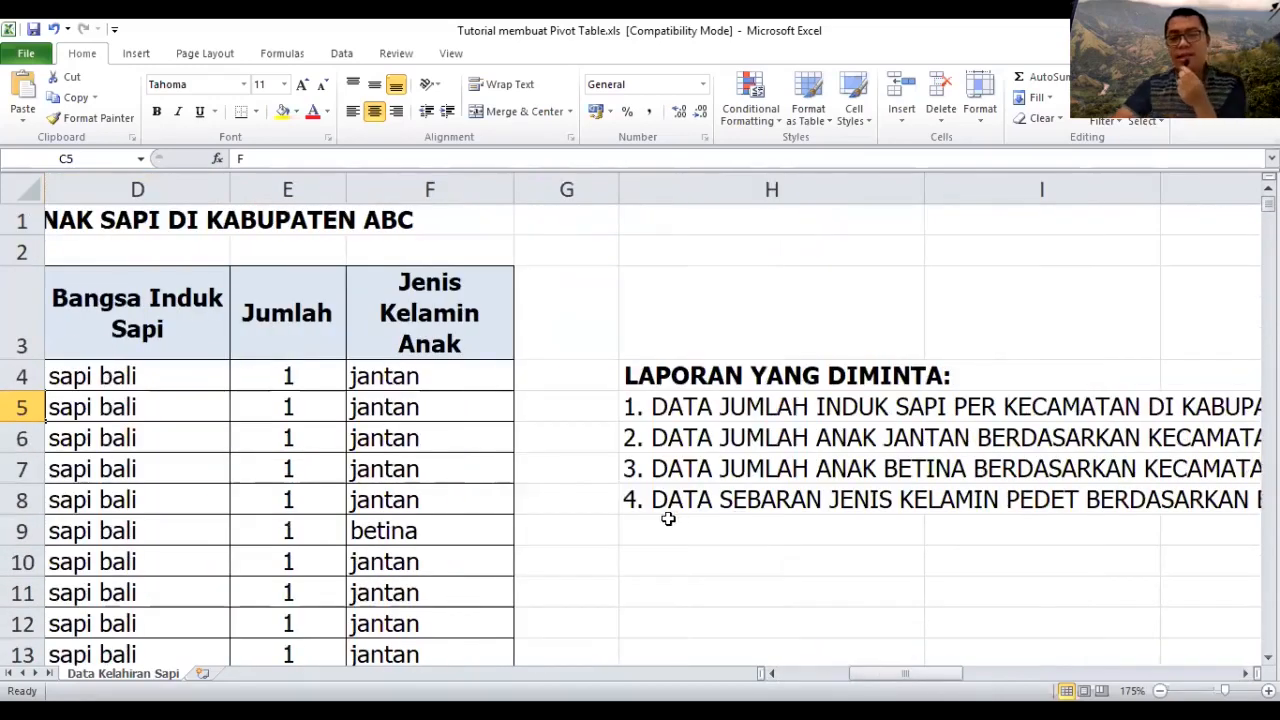
drag(918, 681, 850, 684)
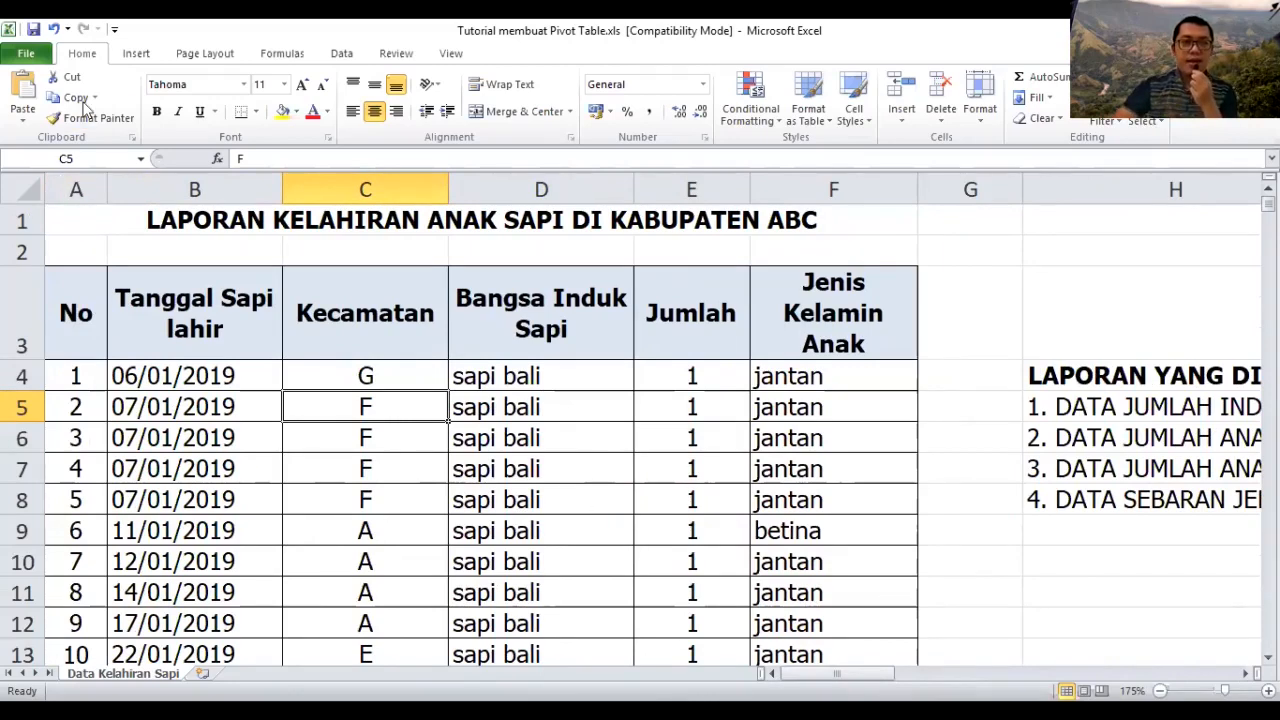
Step: Start a PivotTable from the birth records range A3:F578 and check the extent of the selected source data
click(138, 54)
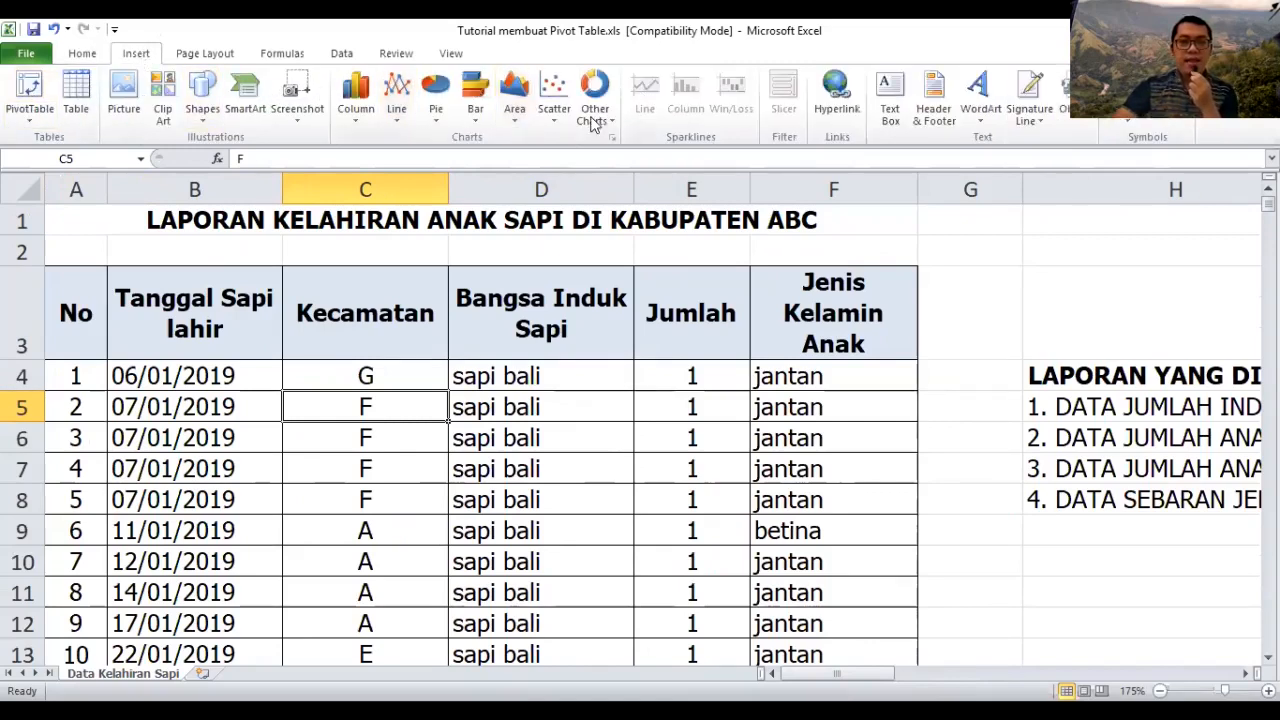
click(28, 108)
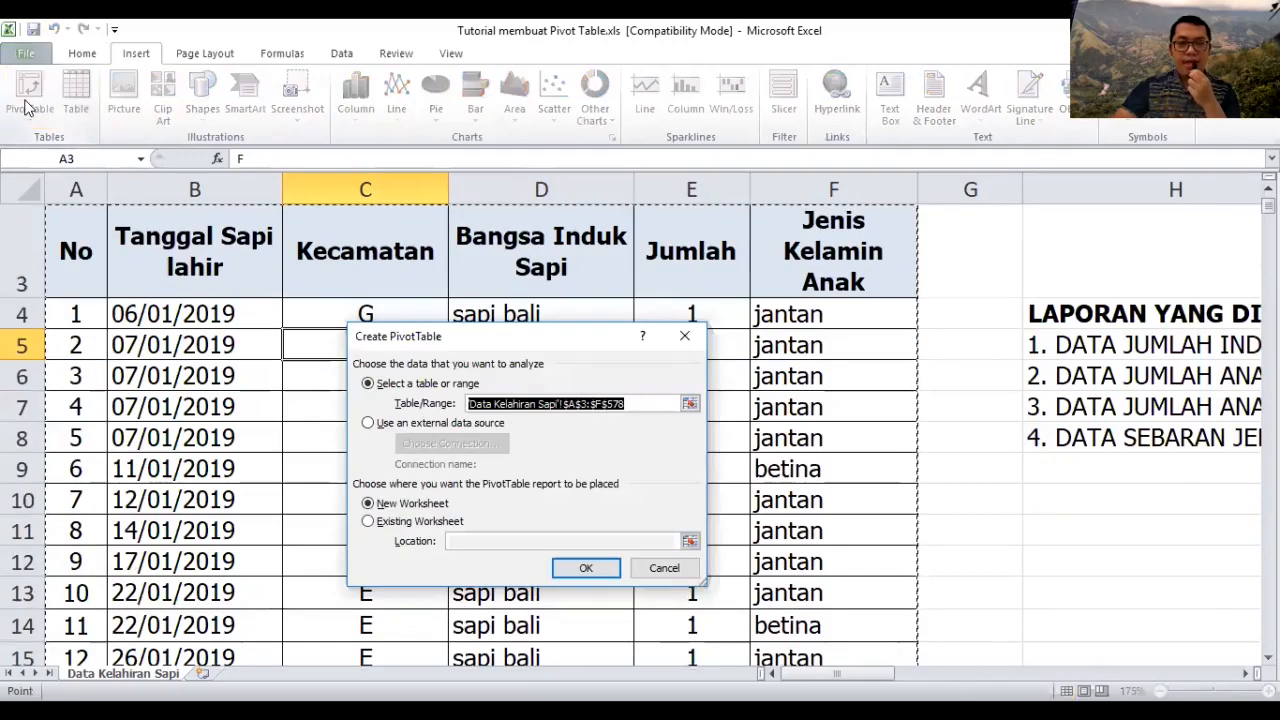
scroll(637, 307, up, 1)
scroll(637, 307, down, 13)
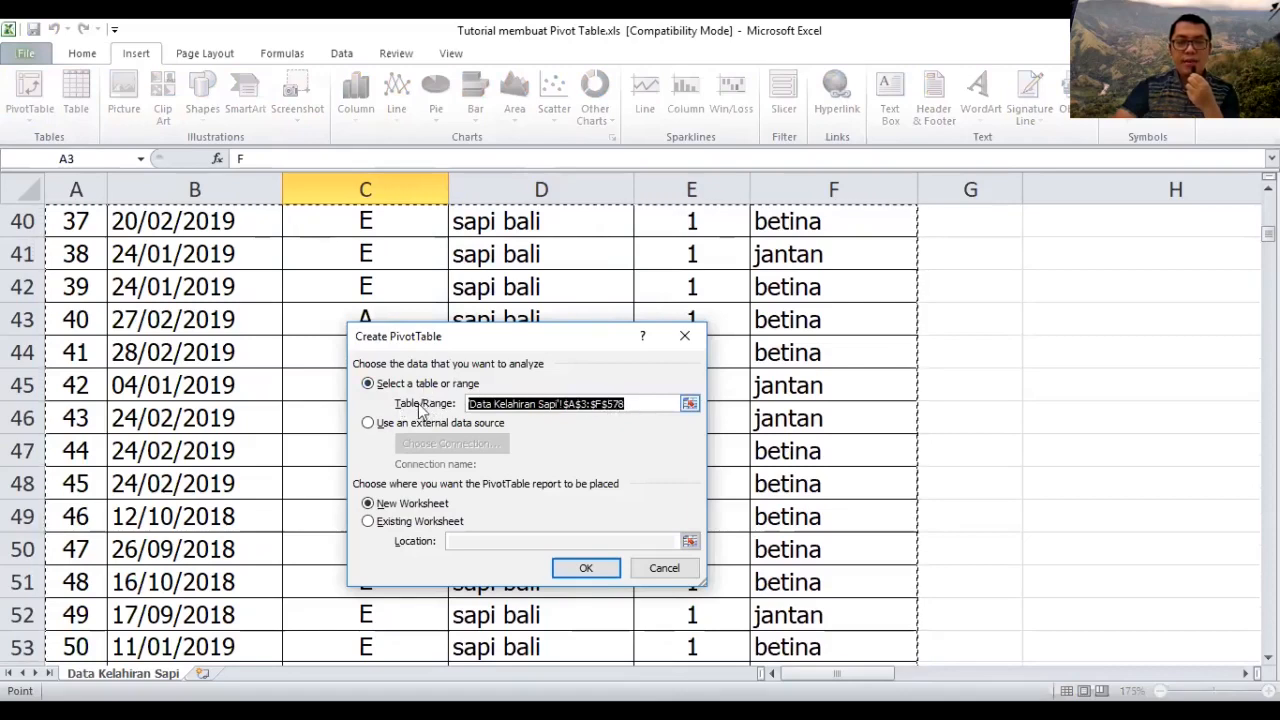
scroll(178, 356, up, 13)
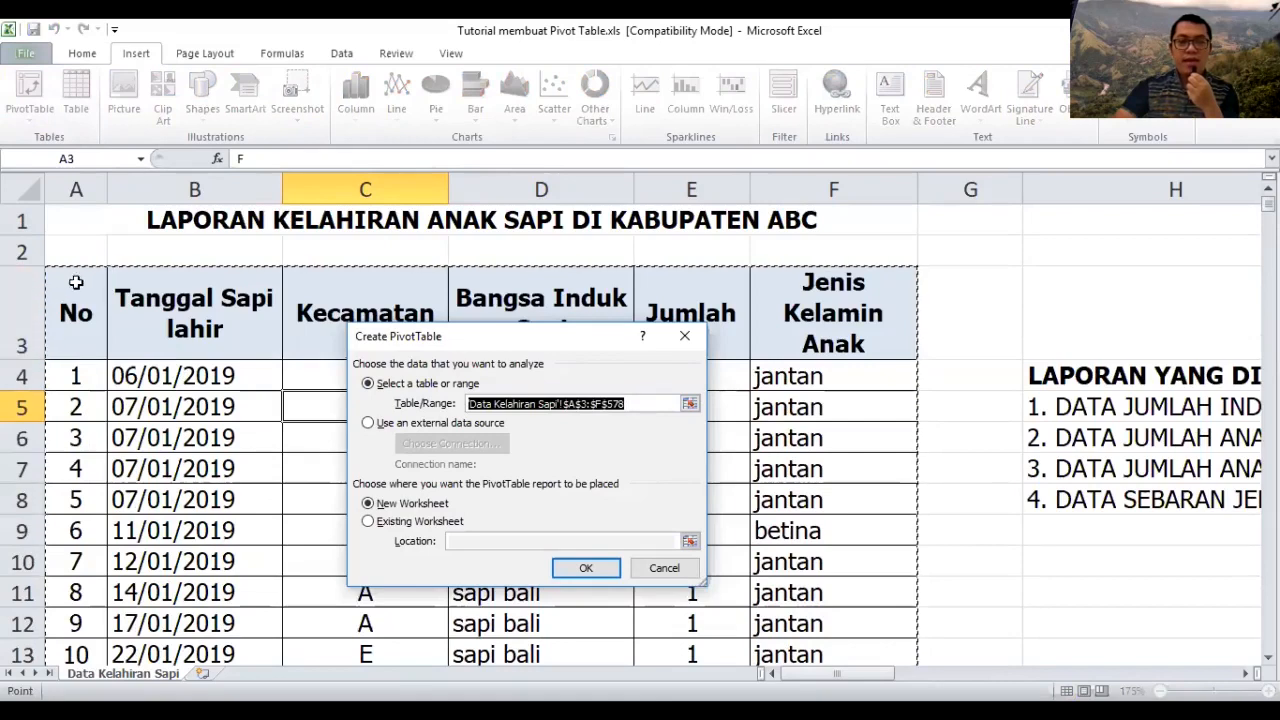
scroll(740, 353, down, 12)
scroll(742, 353, down, 20)
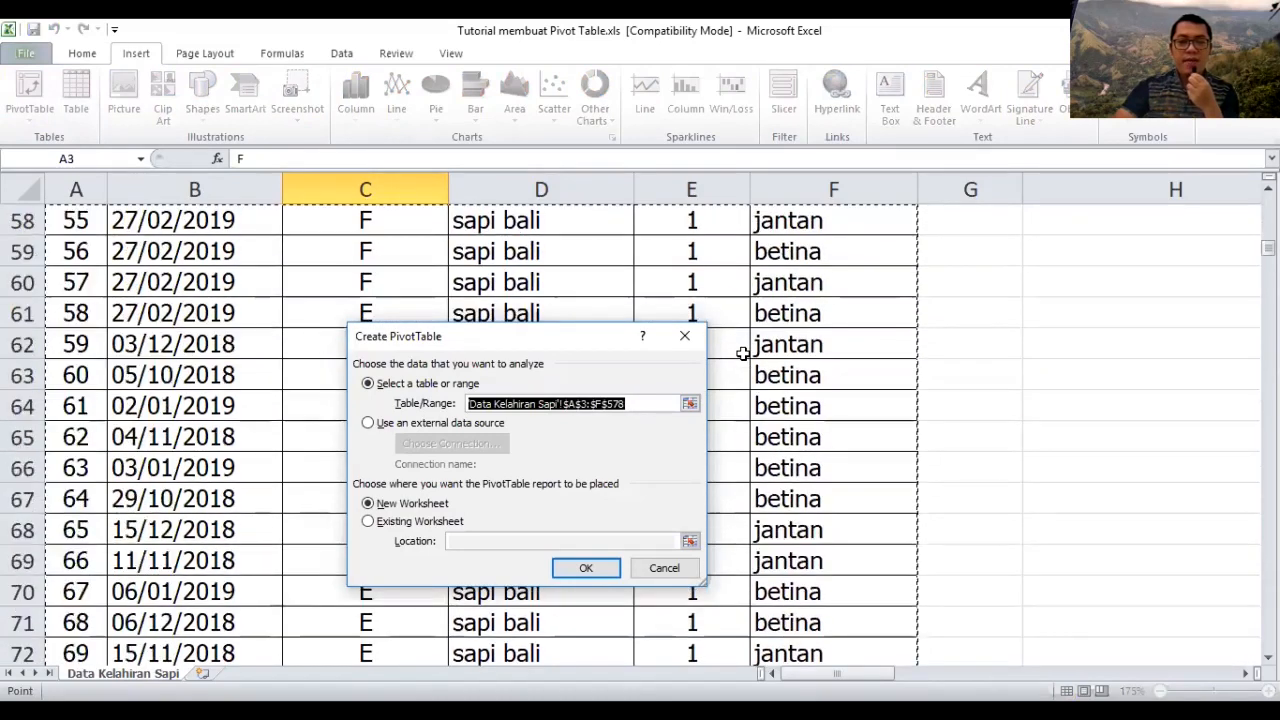
scroll(760, 366, down, 20)
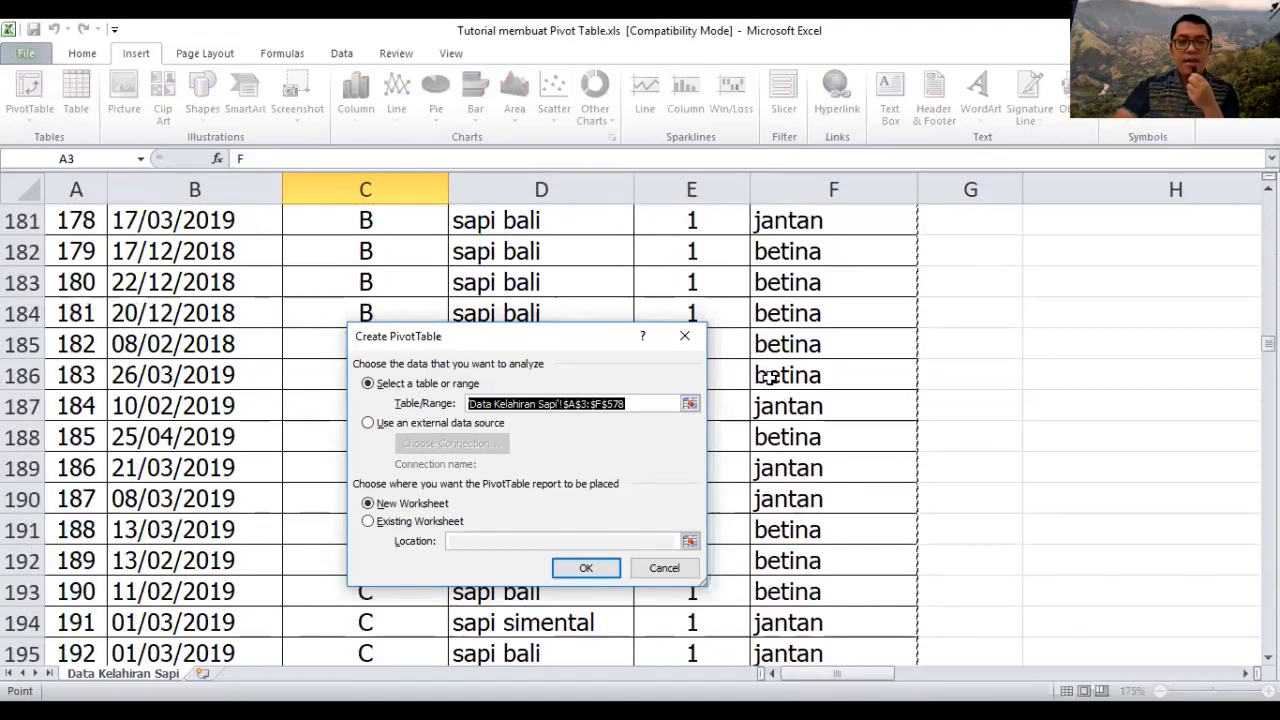
drag(1267, 383, 1267, 205)
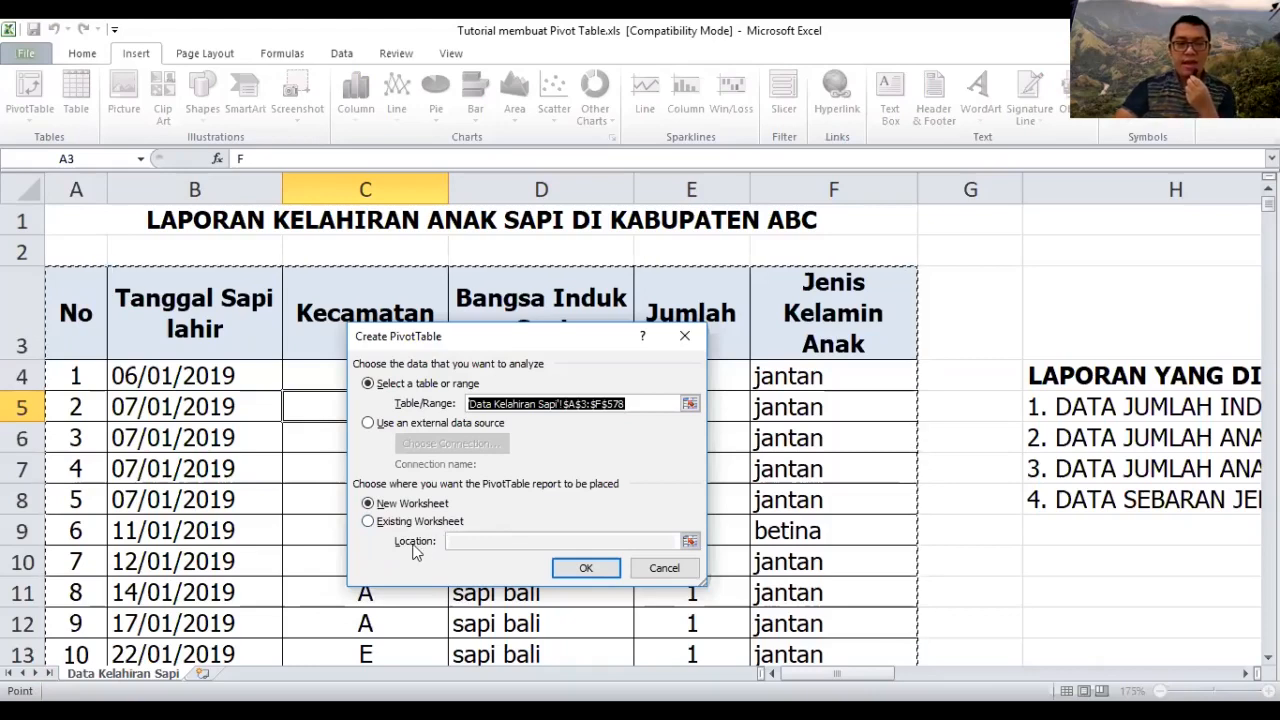
Step: Place the PivotTable in the existing worksheet at cell H11 of Data Kelahiran Sapi and create it
click(368, 522)
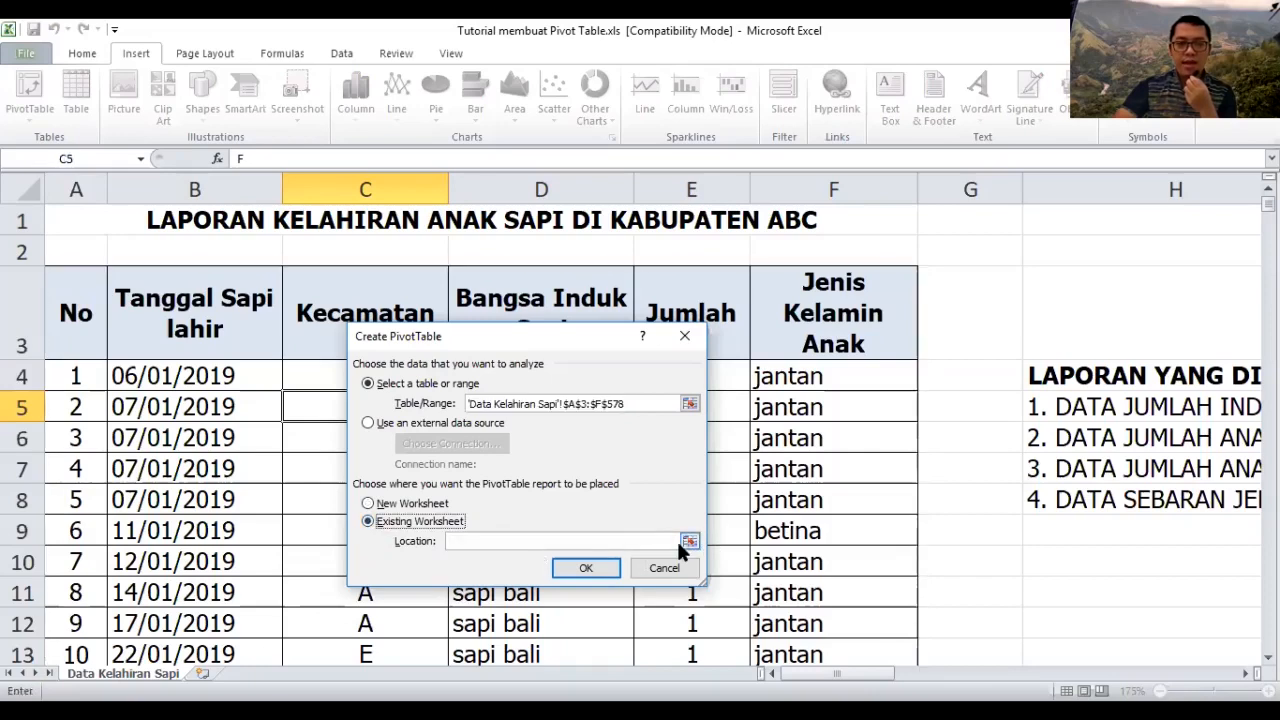
click(689, 541)
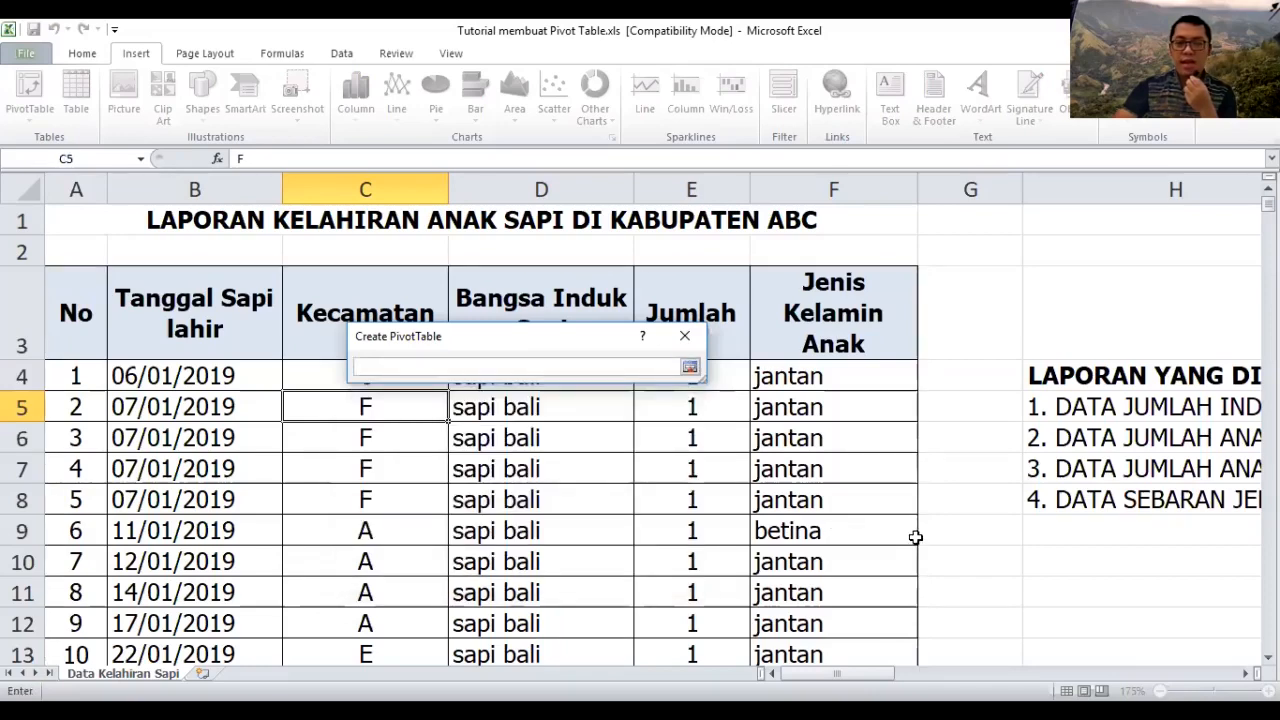
scroll(918, 490, down, 2)
drag(890, 676, 952, 680)
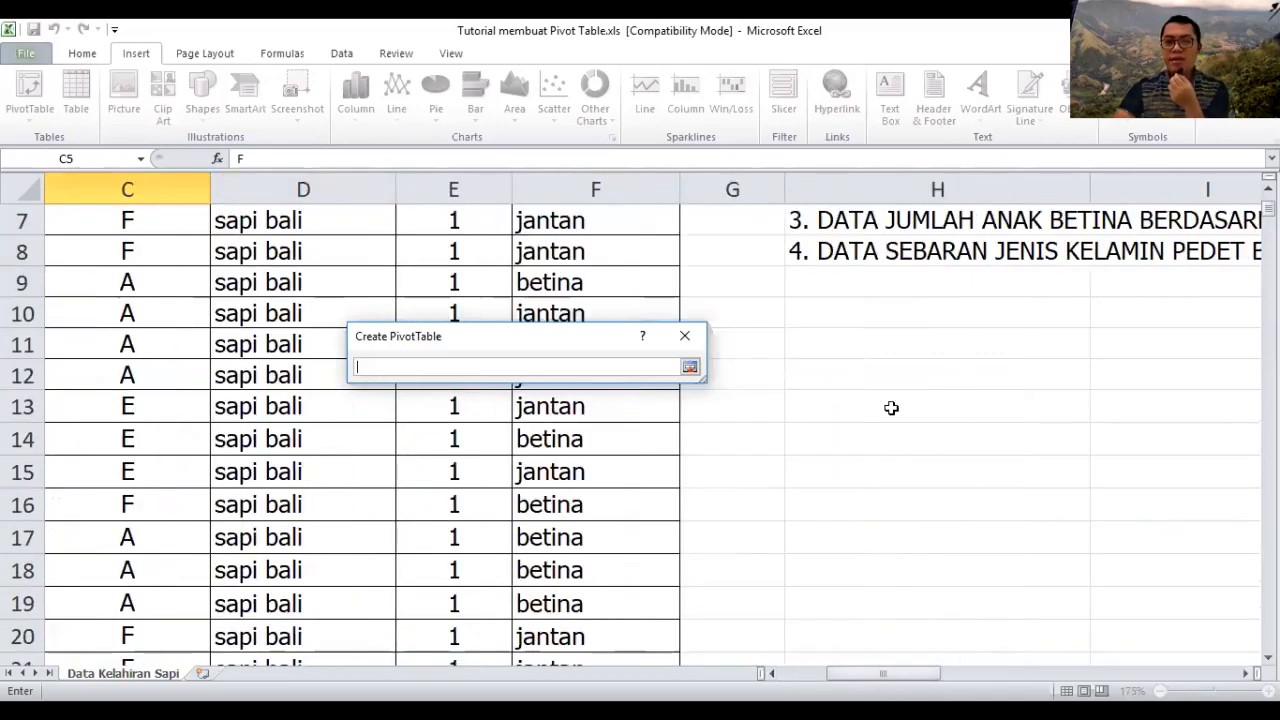
click(820, 342)
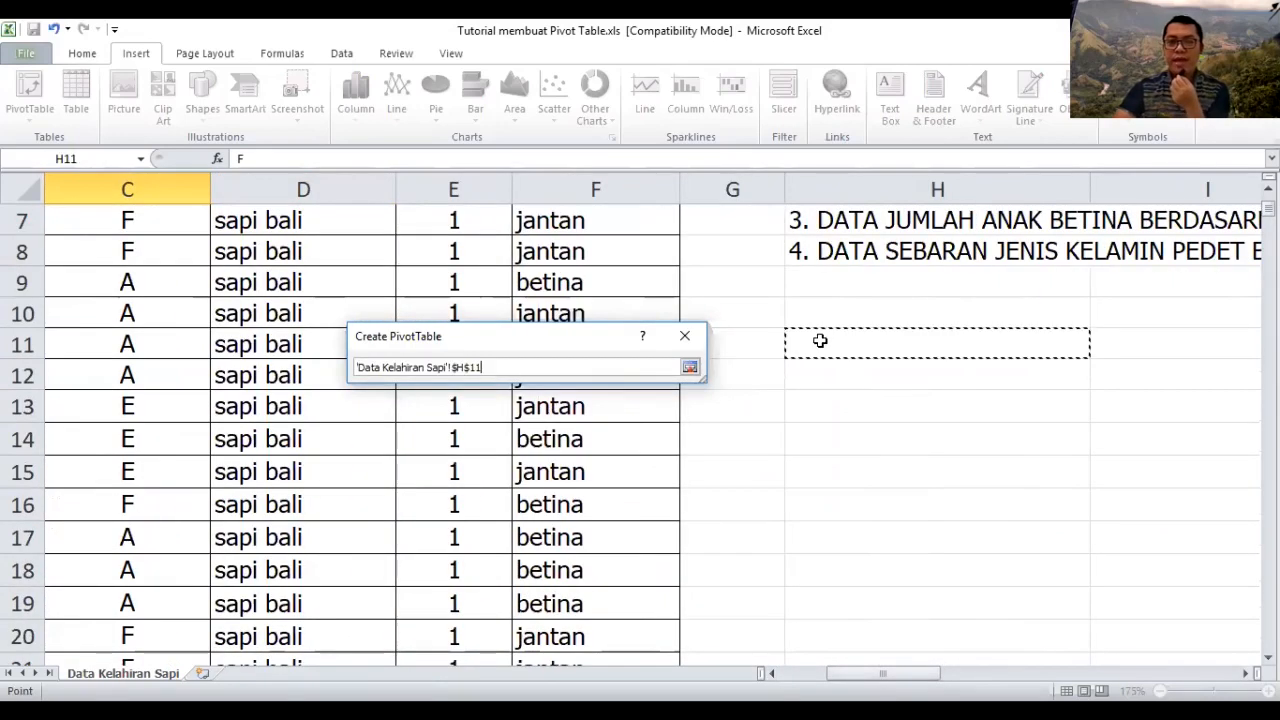
click(690, 368)
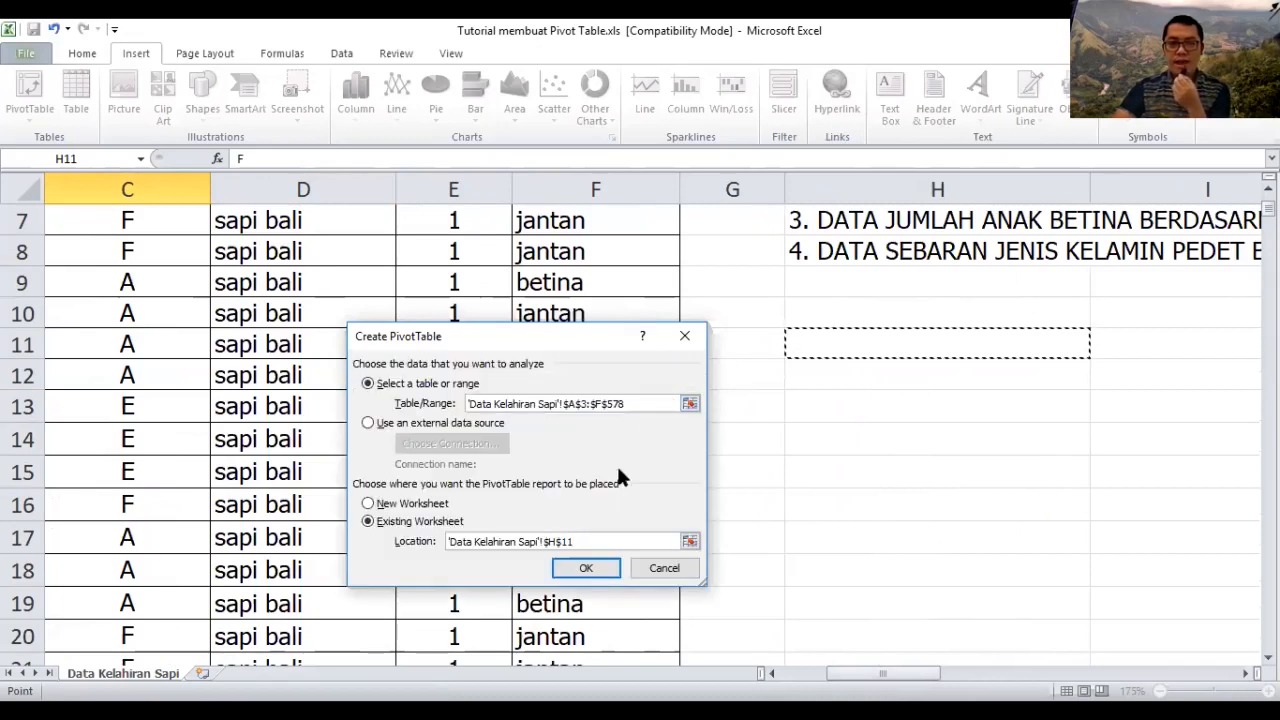
click(585, 569)
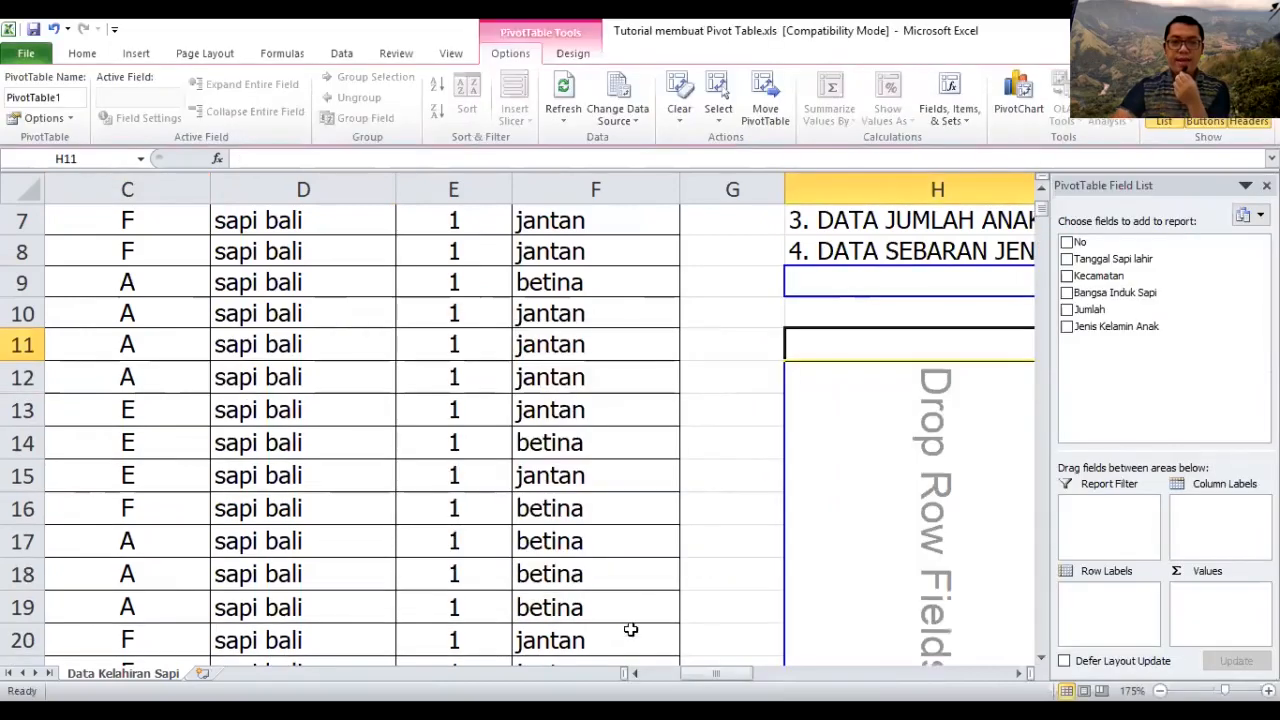
Step: Add the Kecamatan field to the PivotTable as row labels
drag(680, 665, 808, 678)
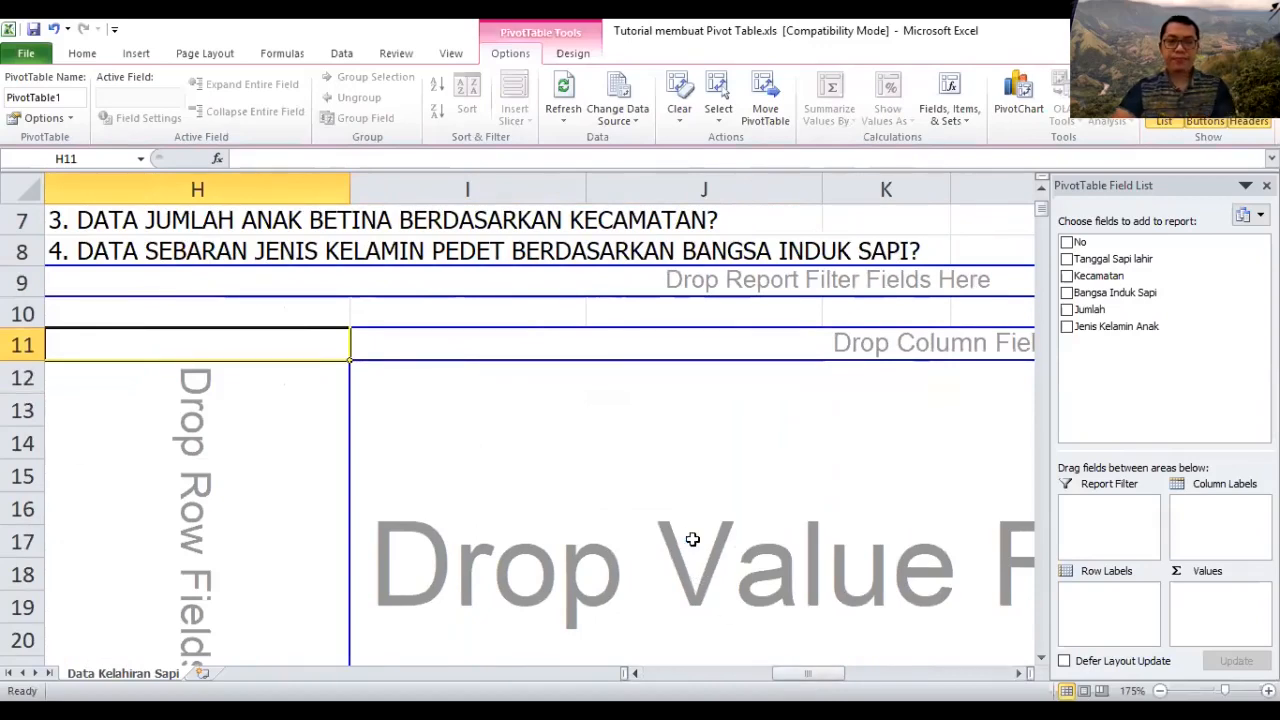
scroll(691, 540, down, 3)
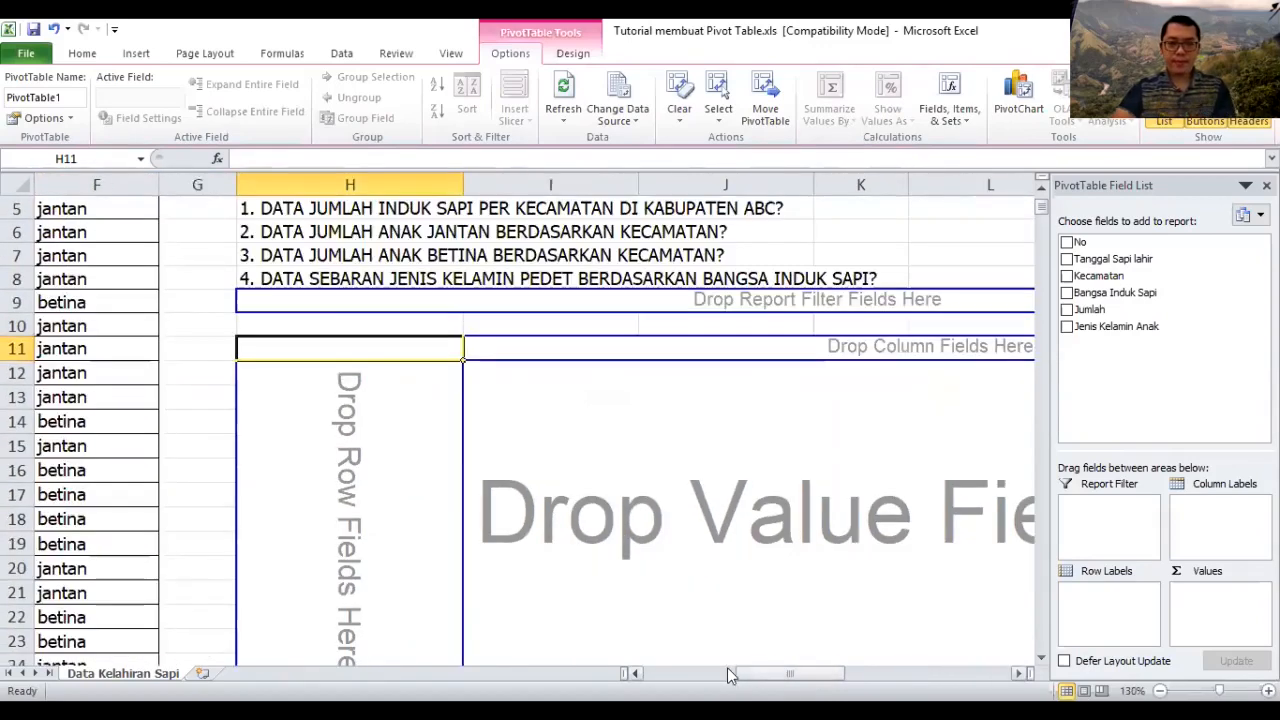
drag(770, 674, 790, 674)
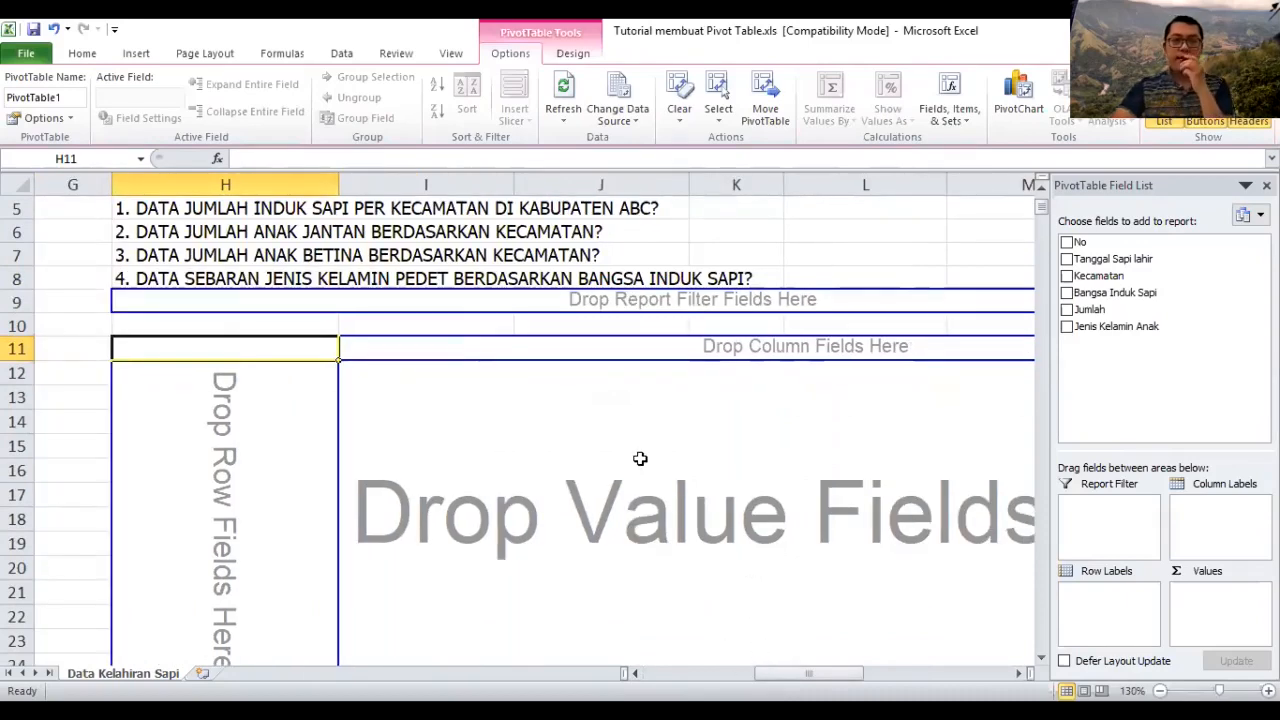
scroll(627, 445, up, 1)
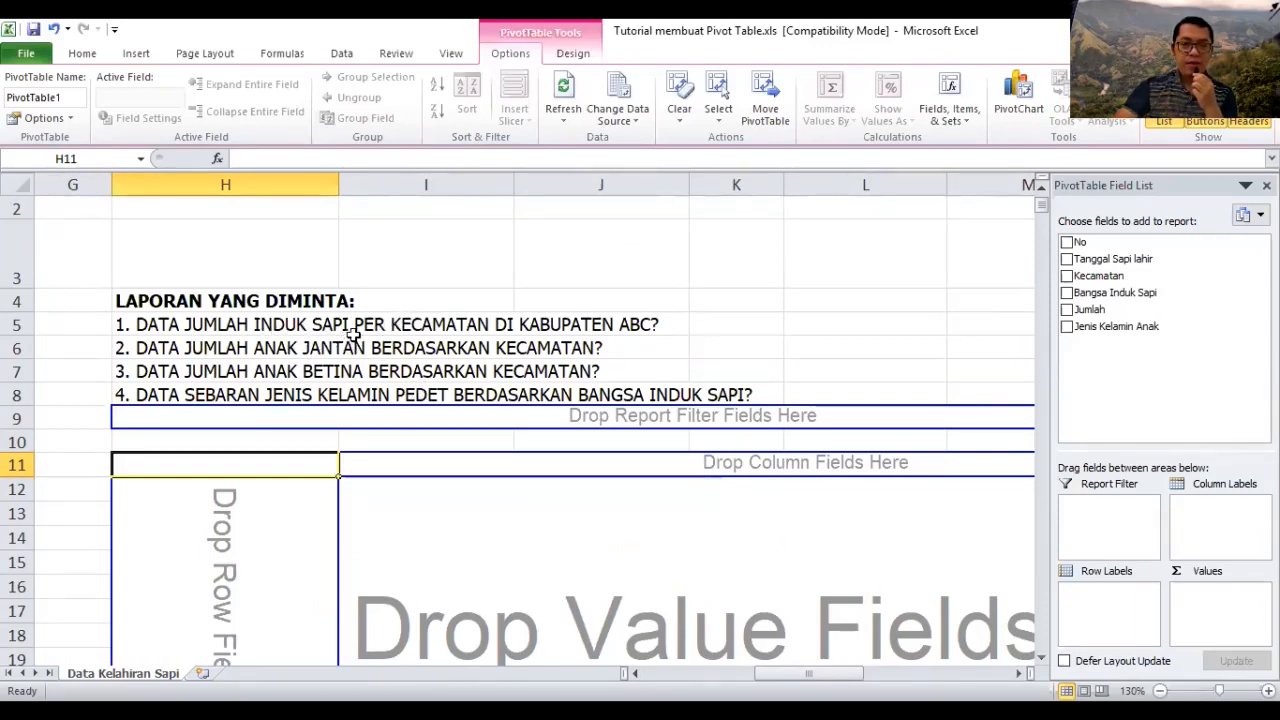
scroll(492, 496, down, 1)
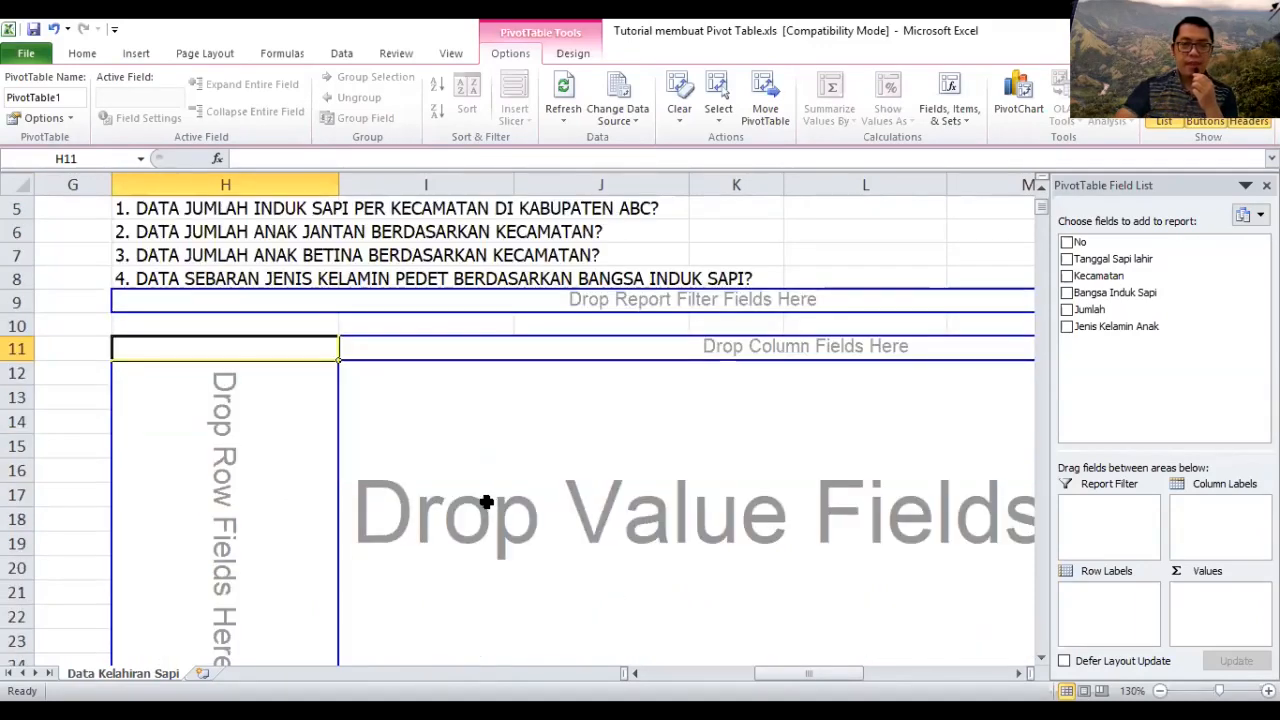
click(1067, 277)
drag(1083, 283, 163, 437)
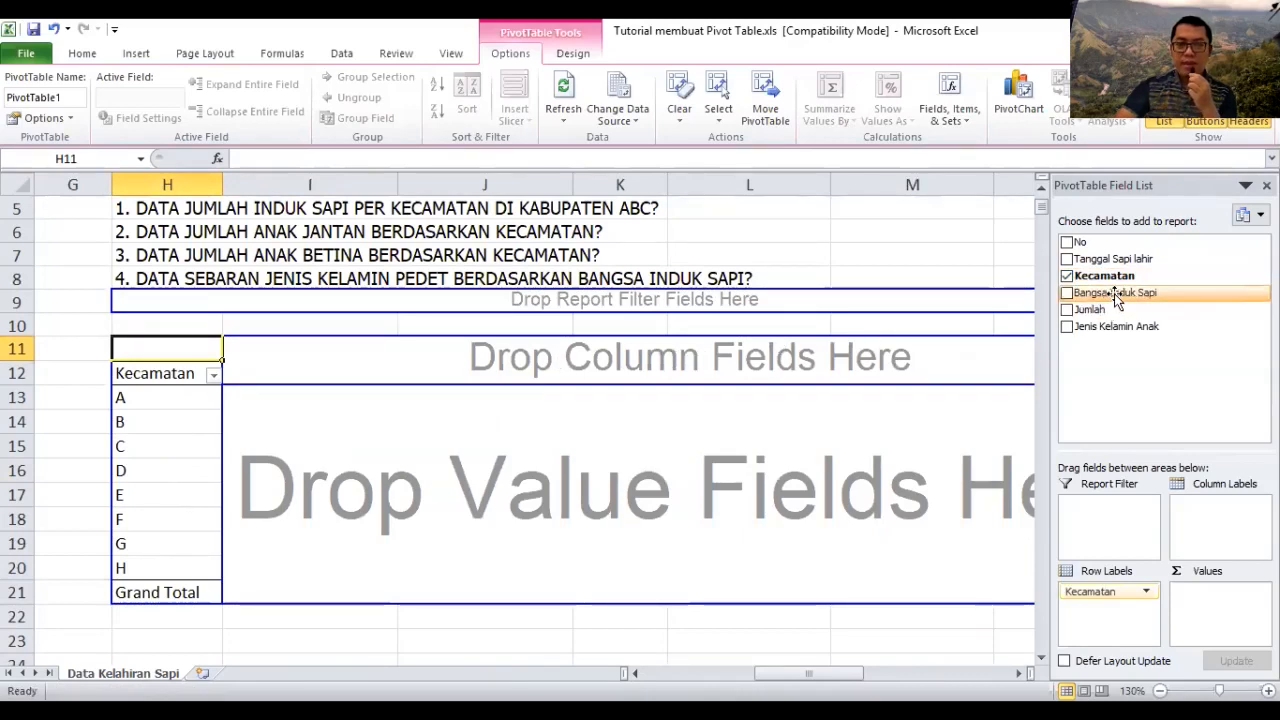
Step: Use Bangsa Induk Sapi as the column labels and as the counted value, and review the Grand Total column
drag(1114, 293, 589, 360)
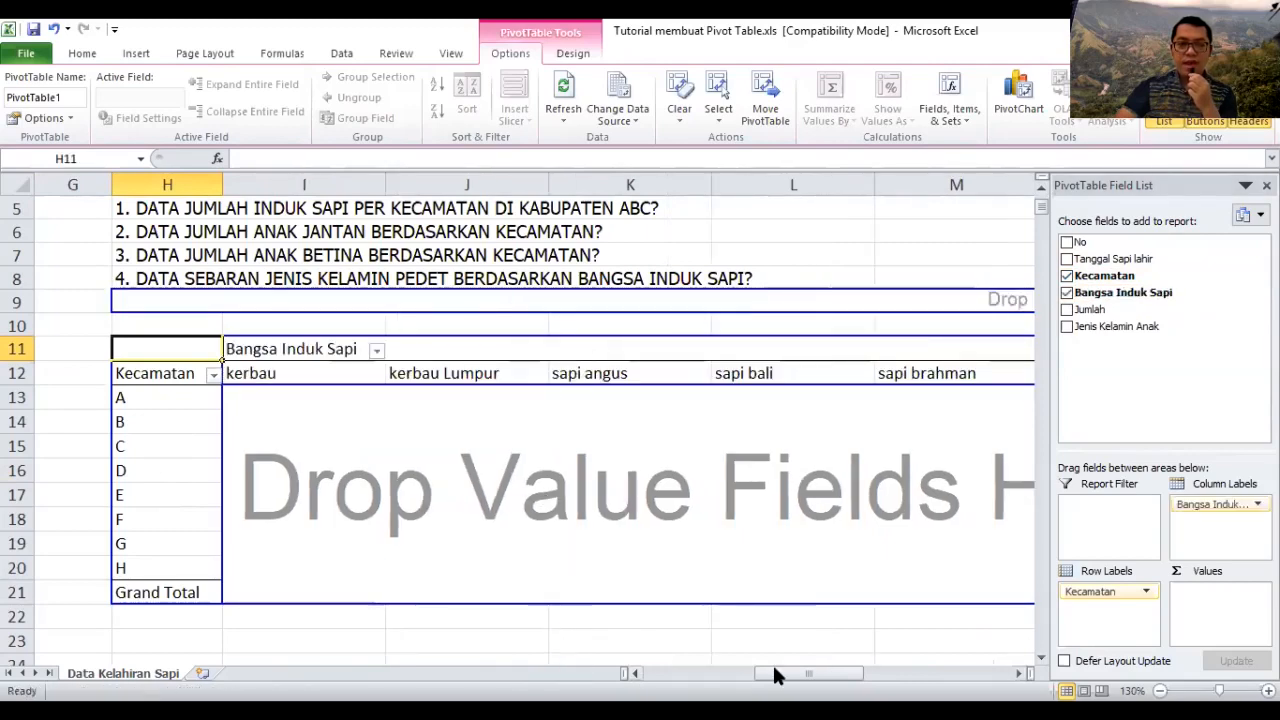
drag(773, 675, 848, 677)
drag(1147, 300, 1216, 594)
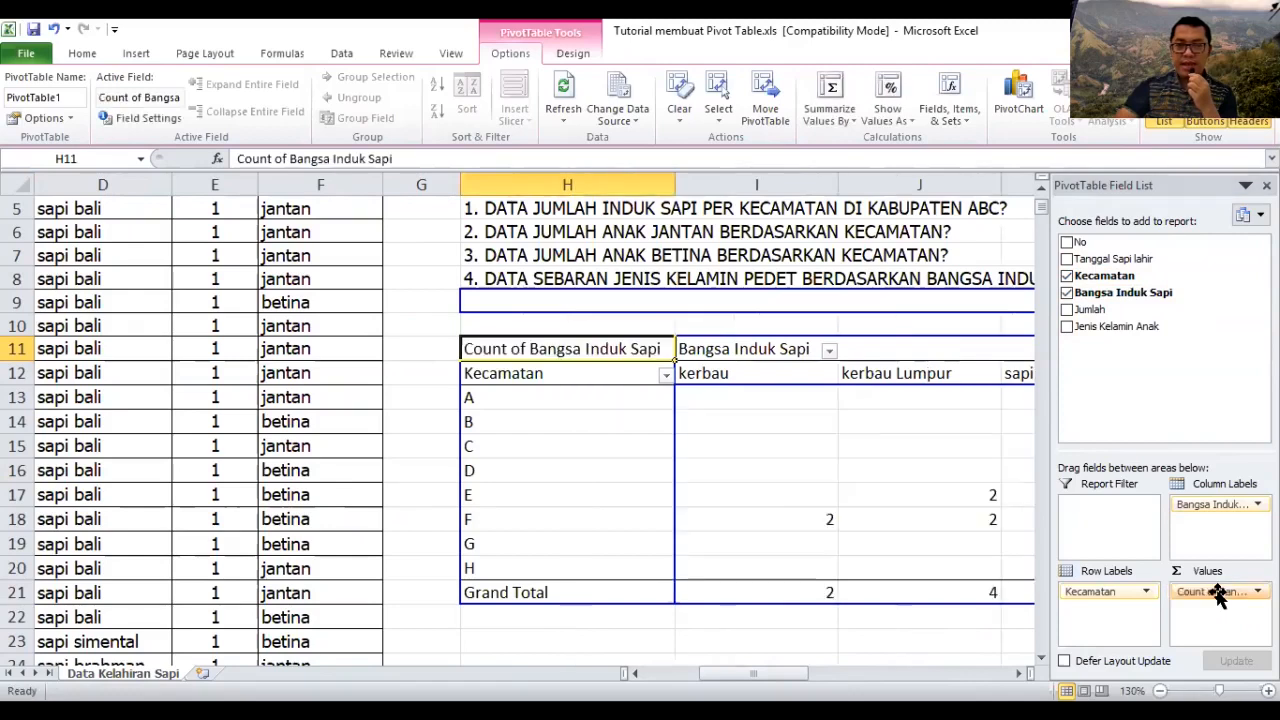
drag(716, 668, 771, 668)
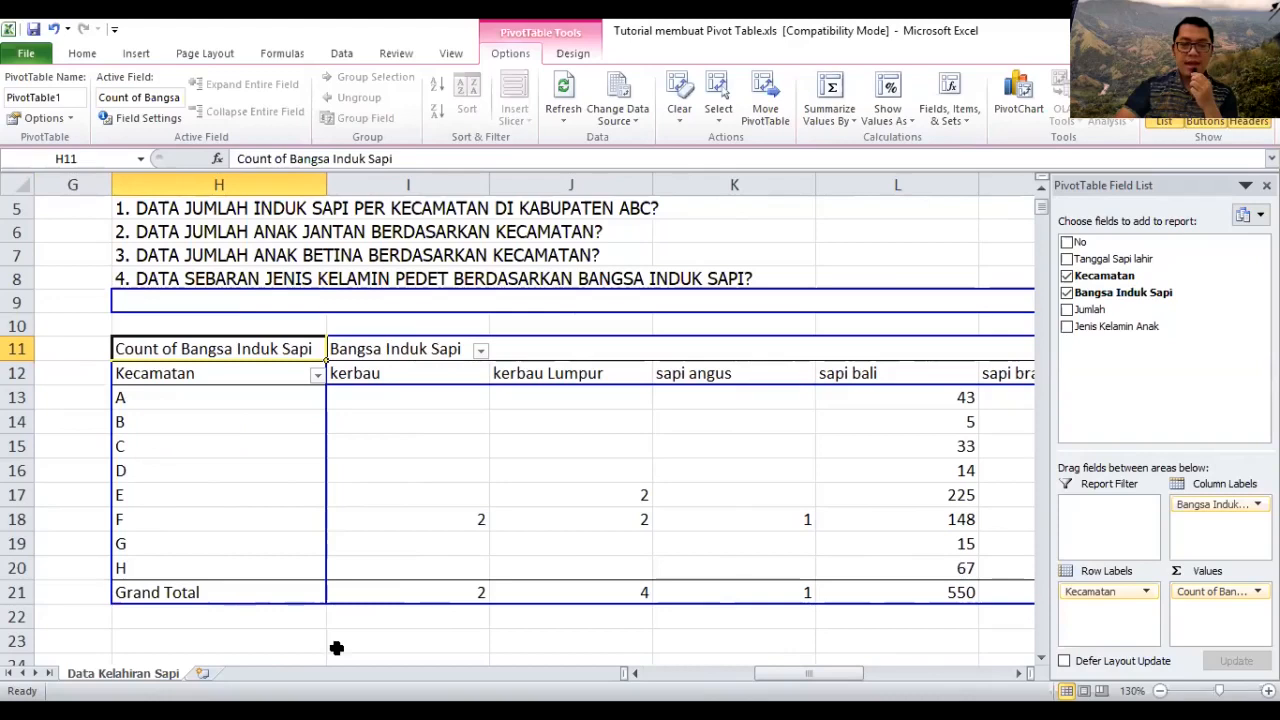
drag(825, 677, 971, 675)
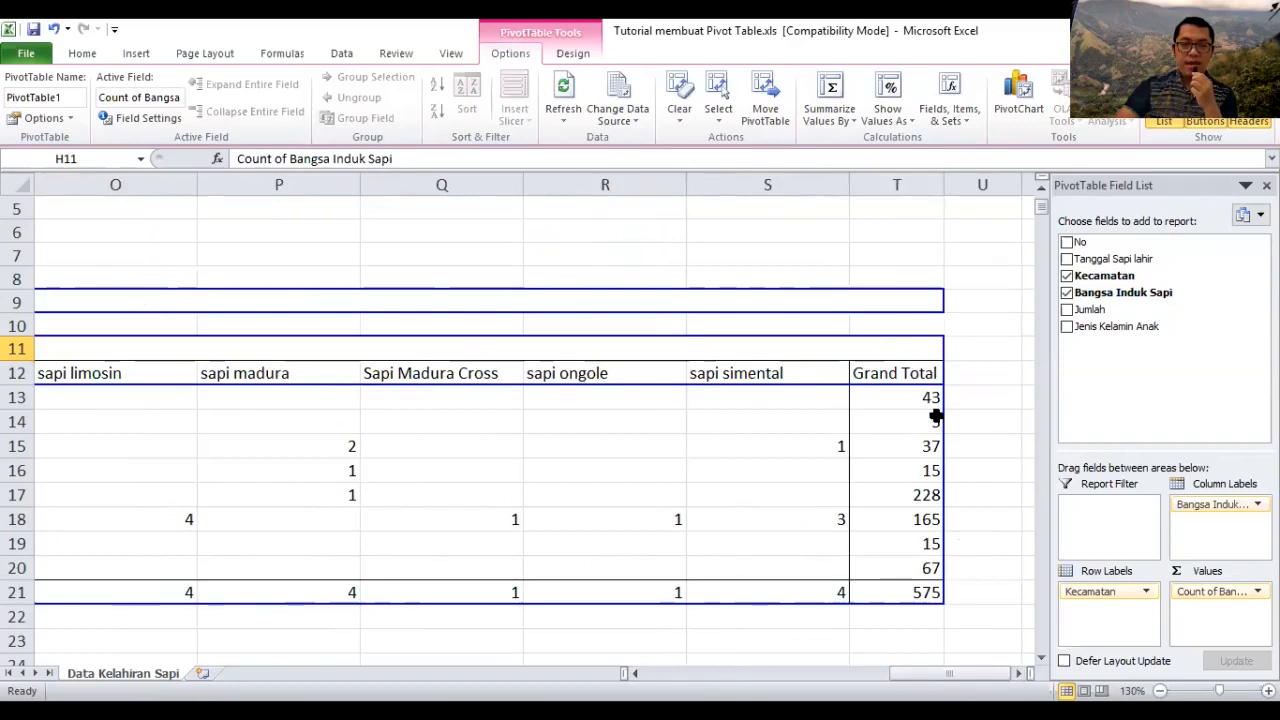
Step: Review the Grand Total column, the list of requested reports and the Jenis Kelamin Anak source column
mouse_move(911, 396)
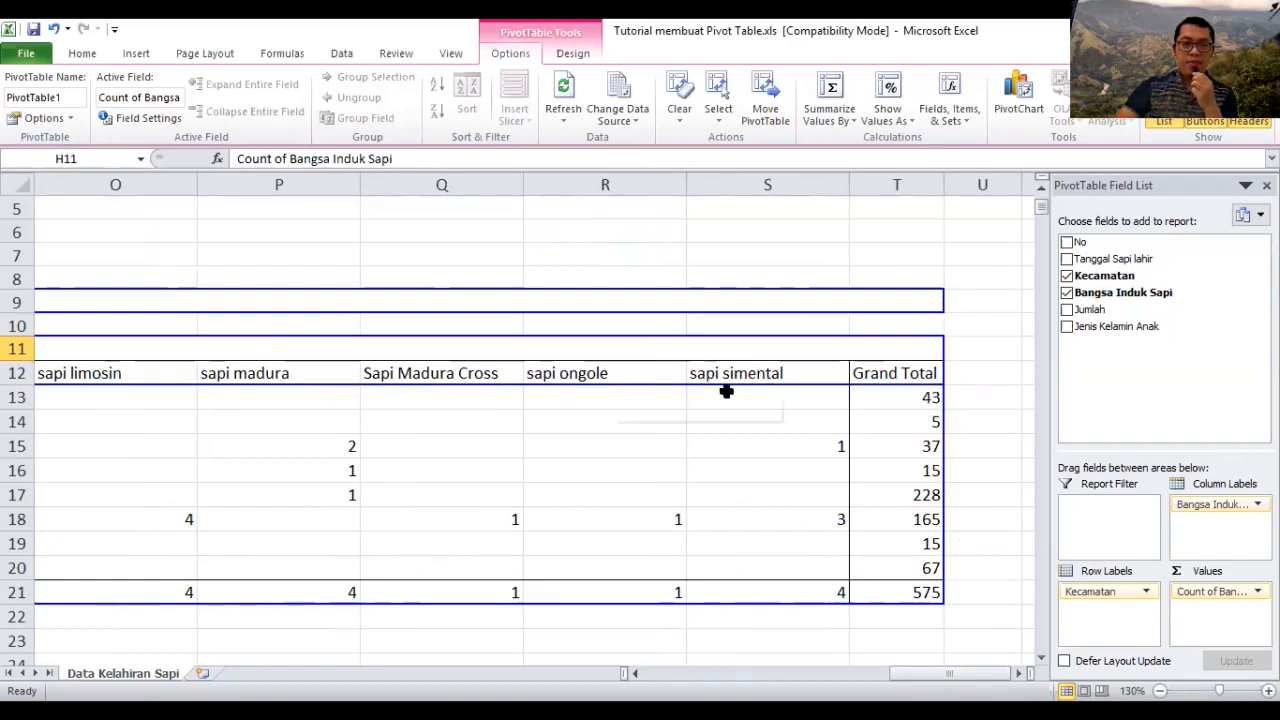
drag(1006, 674, 850, 675)
scroll(357, 457, up, 1)
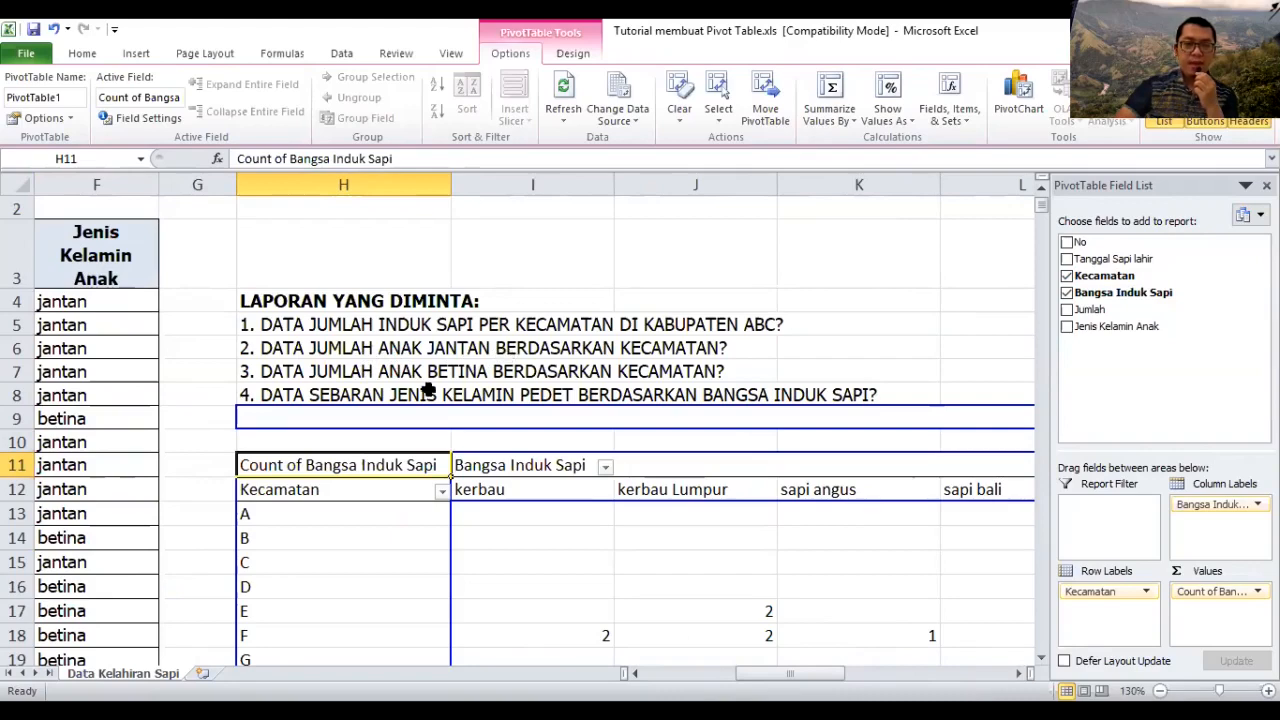
scroll(413, 392, down, 1)
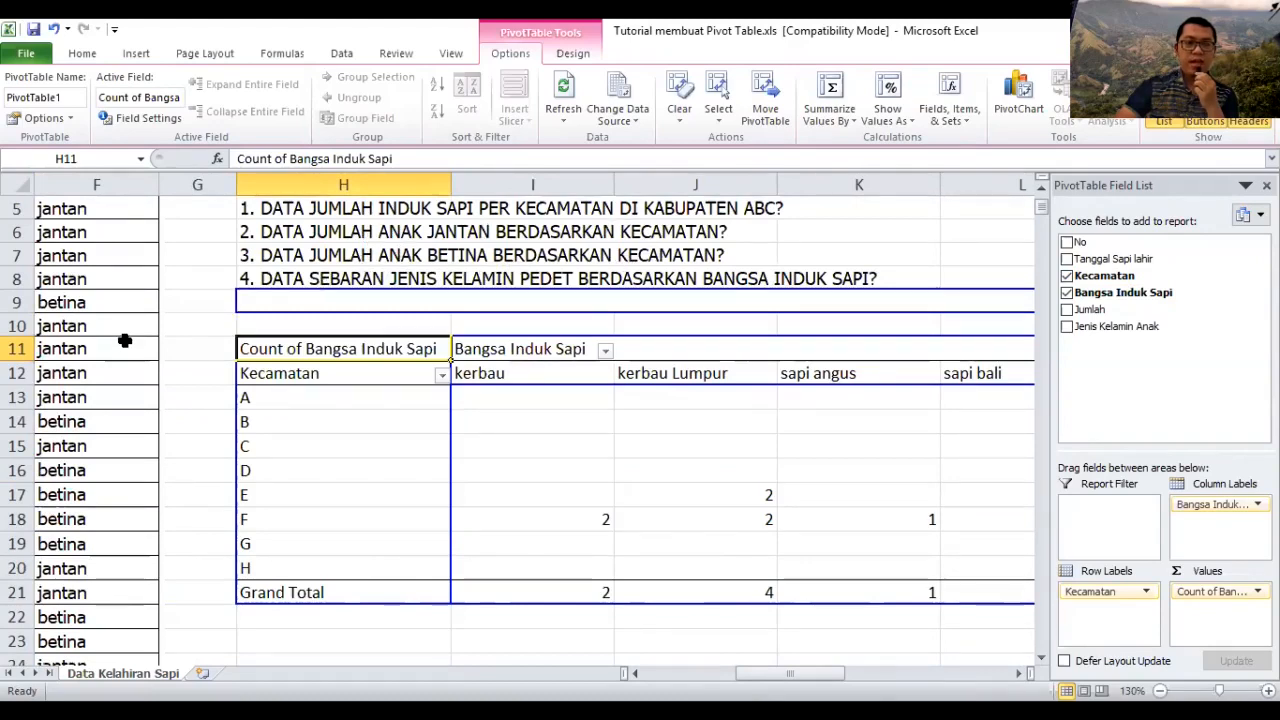
scroll(124, 341, up, 1)
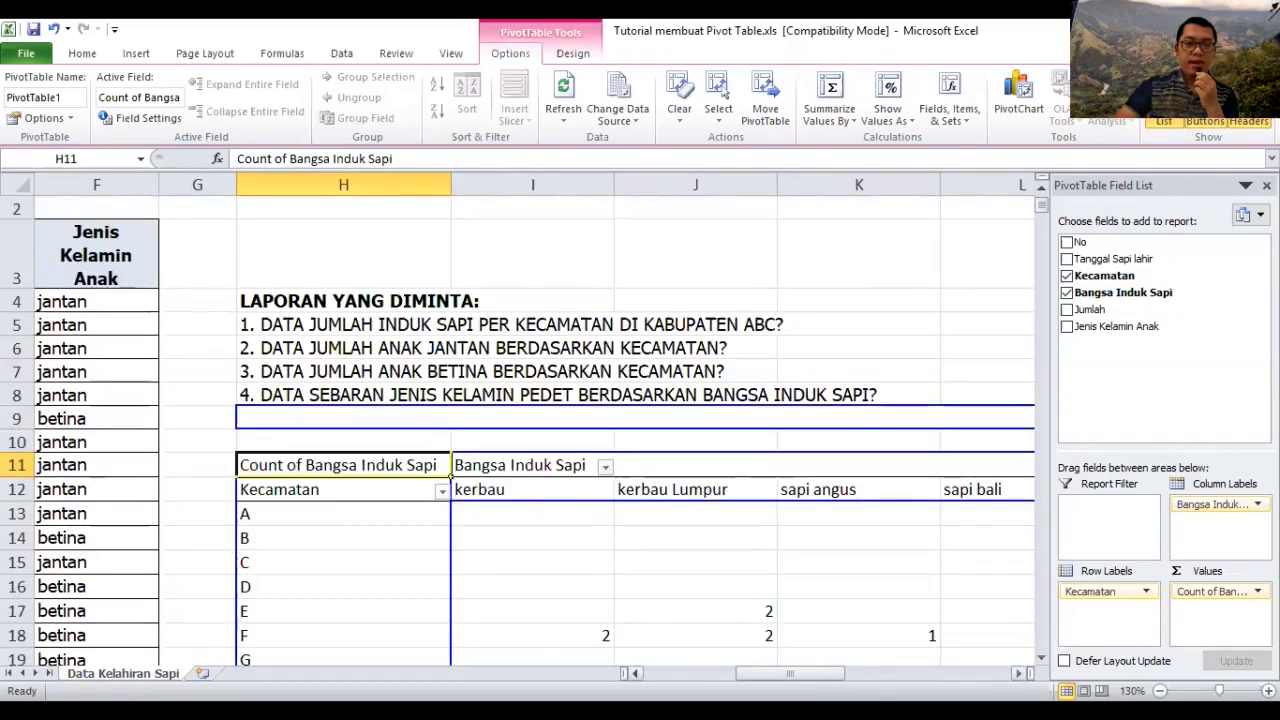
drag(792, 674, 773, 674)
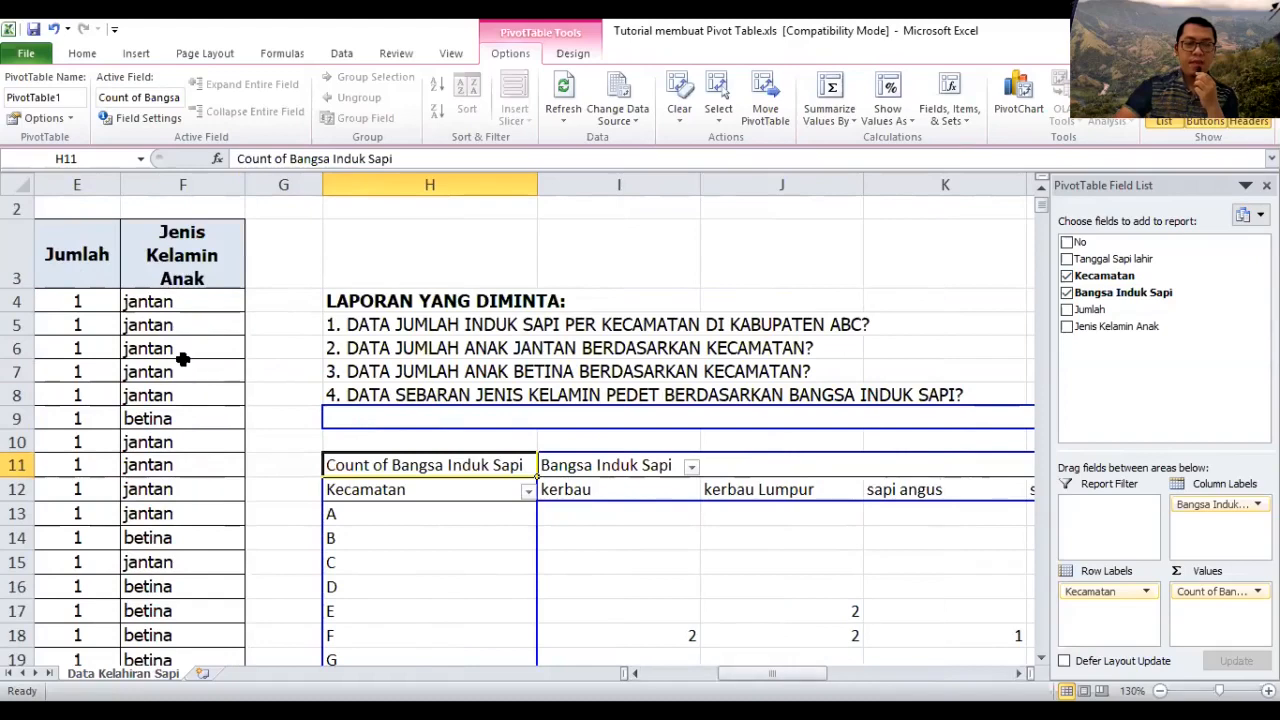
click(772, 673)
scroll(608, 536, down, 3)
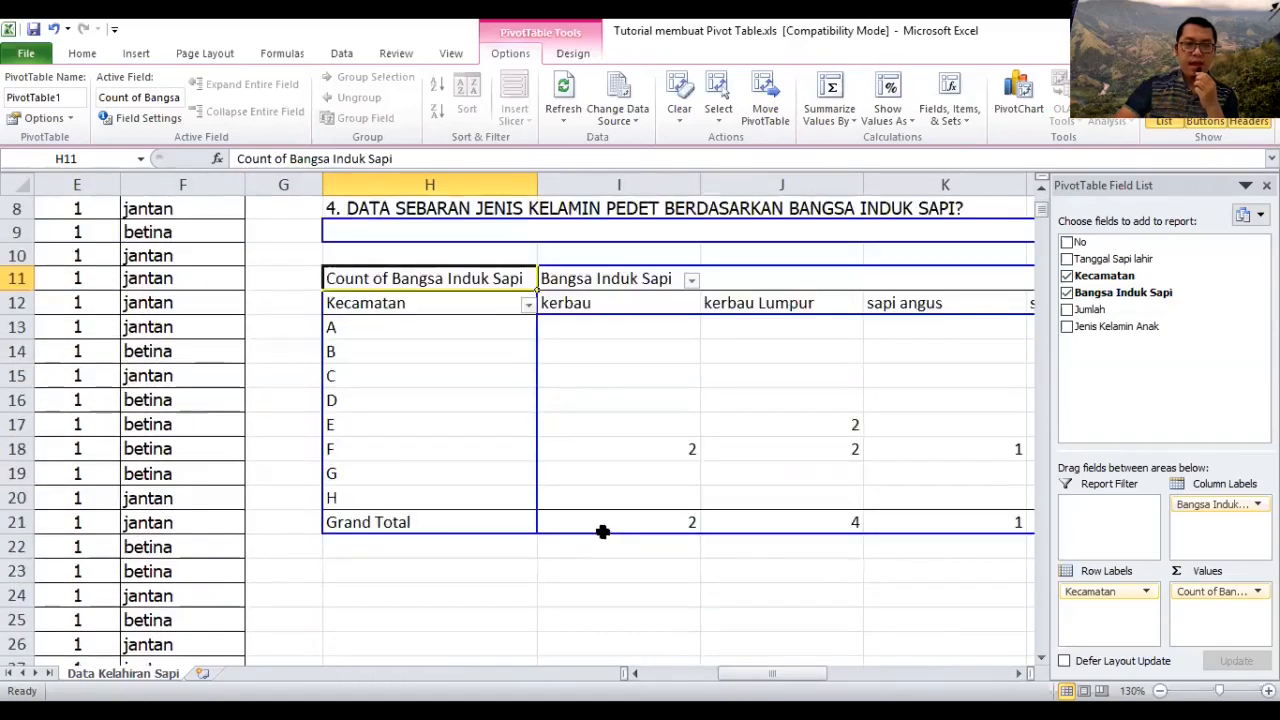
Step: Start a second PivotTable from cell H24, below the first one, using the birth records range A3:F578 as its source
click(360, 526)
scroll(495, 590, up, 2)
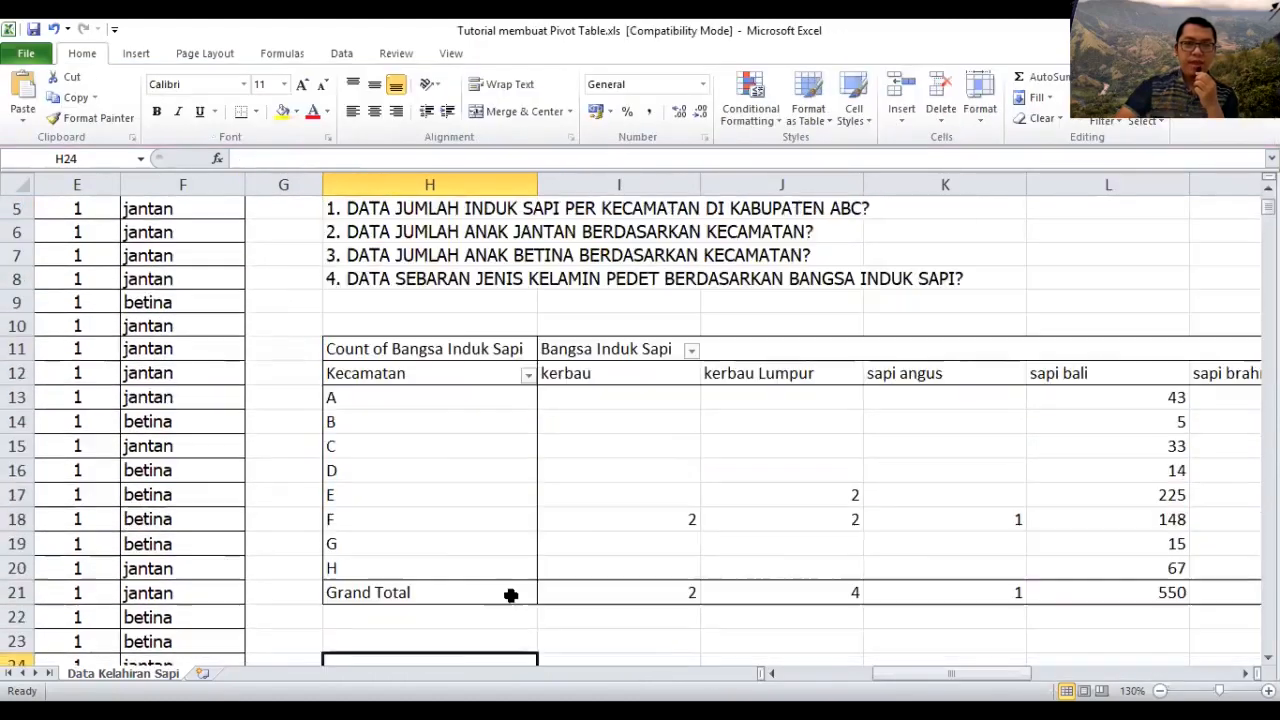
click(133, 53)
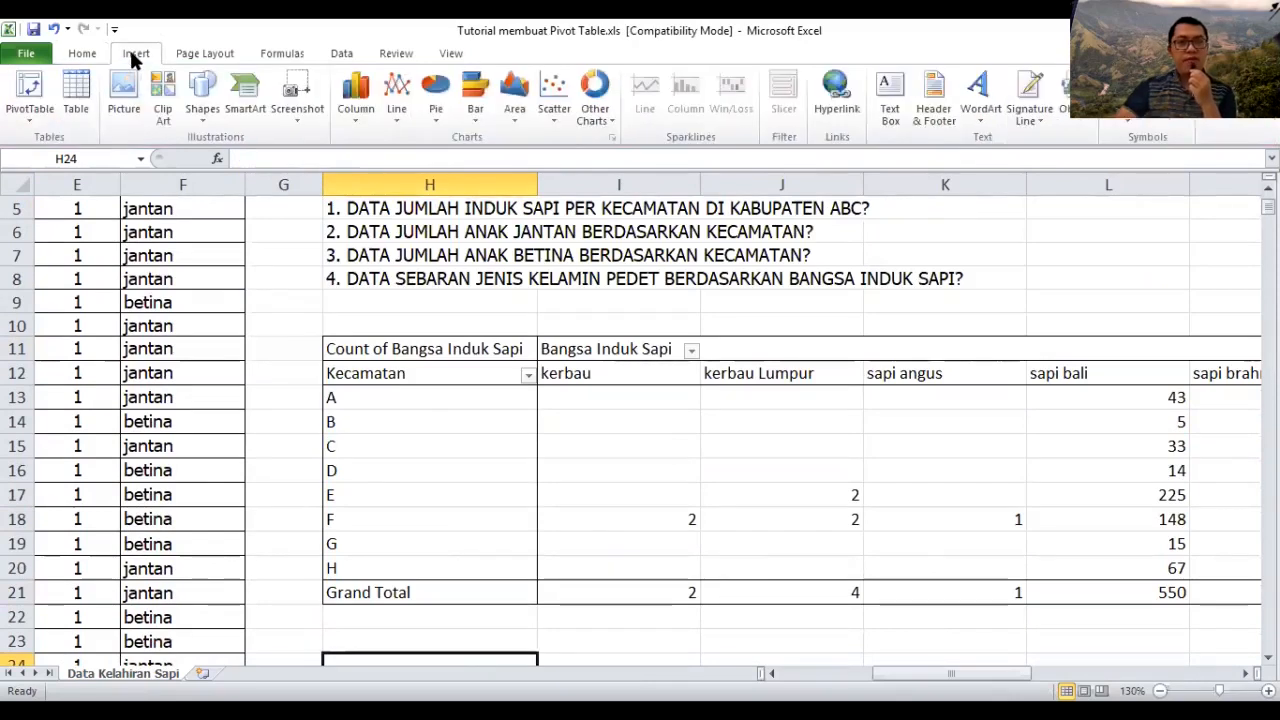
click(29, 95)
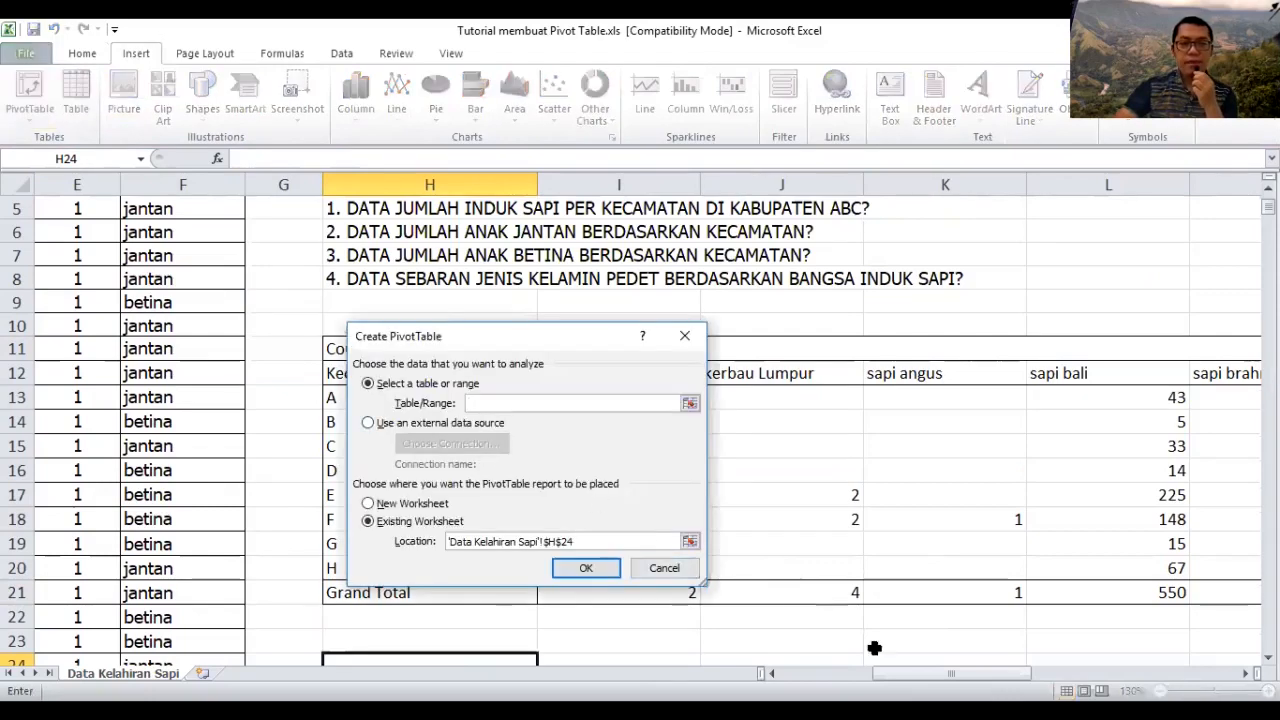
drag(888, 675, 795, 673)
scroll(833, 528, up, 2)
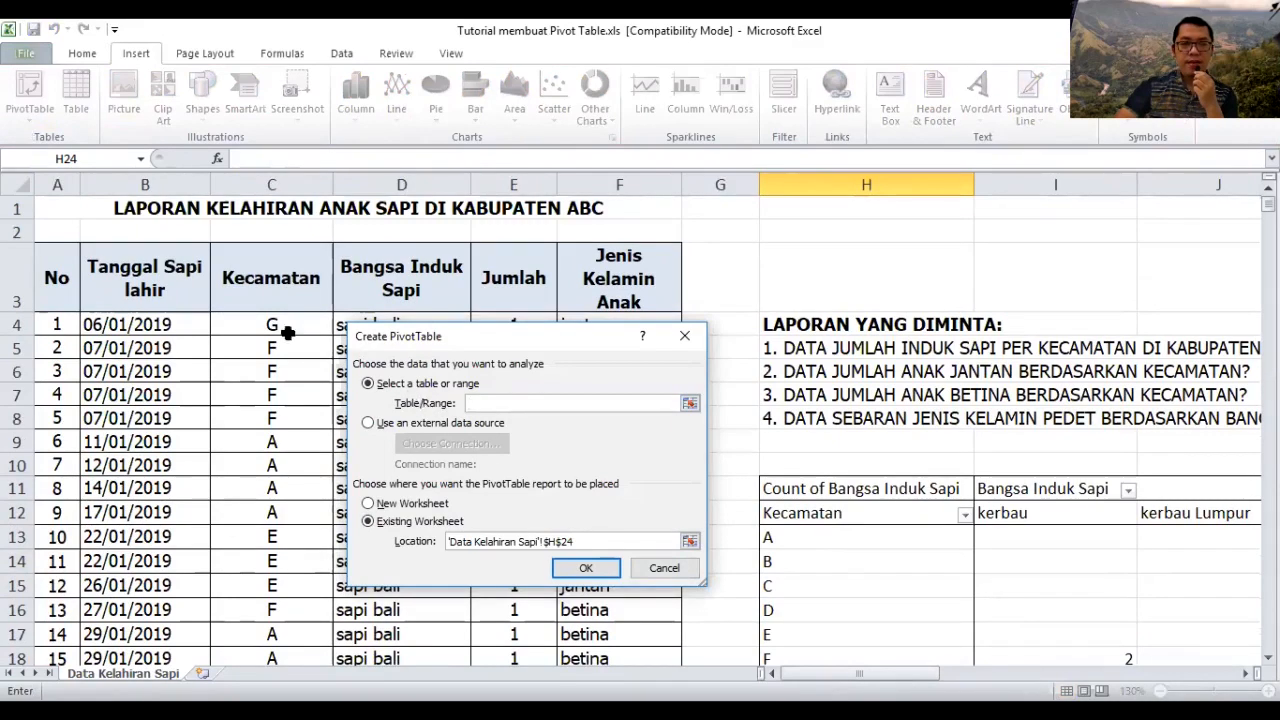
click(690, 403)
drag(52, 276, 194, 310)
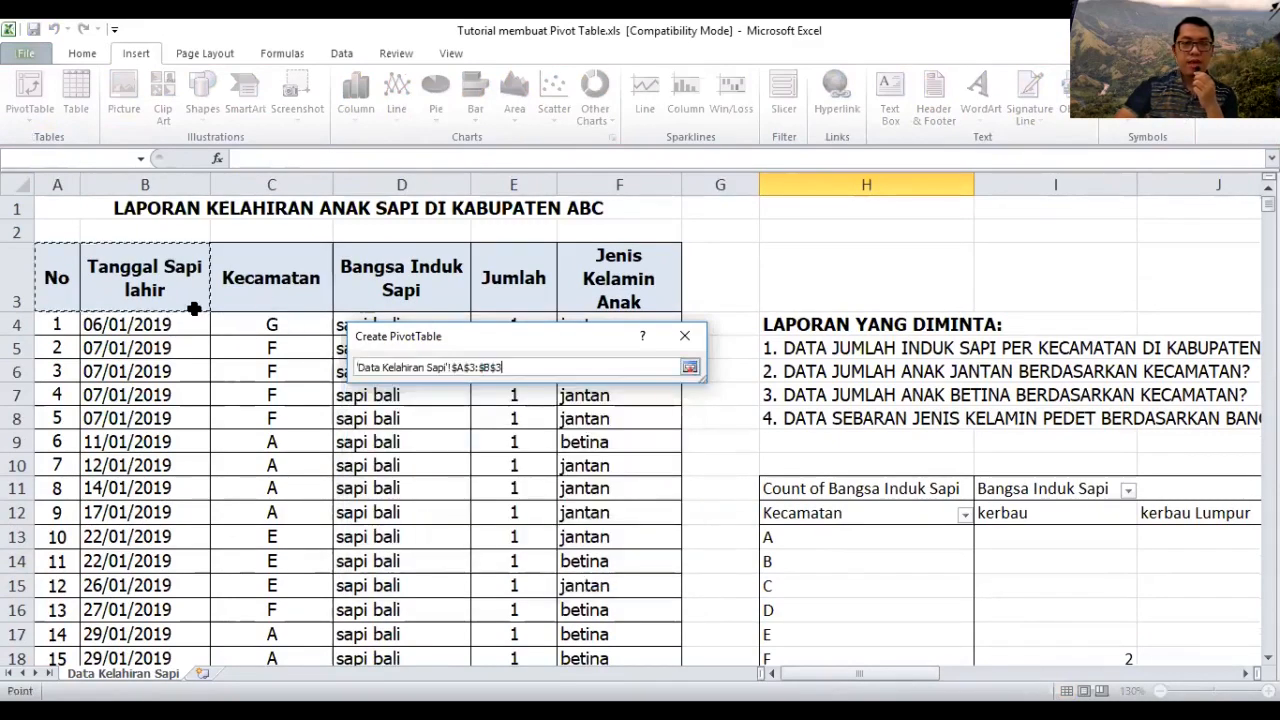
drag(612, 428, 640, 664)
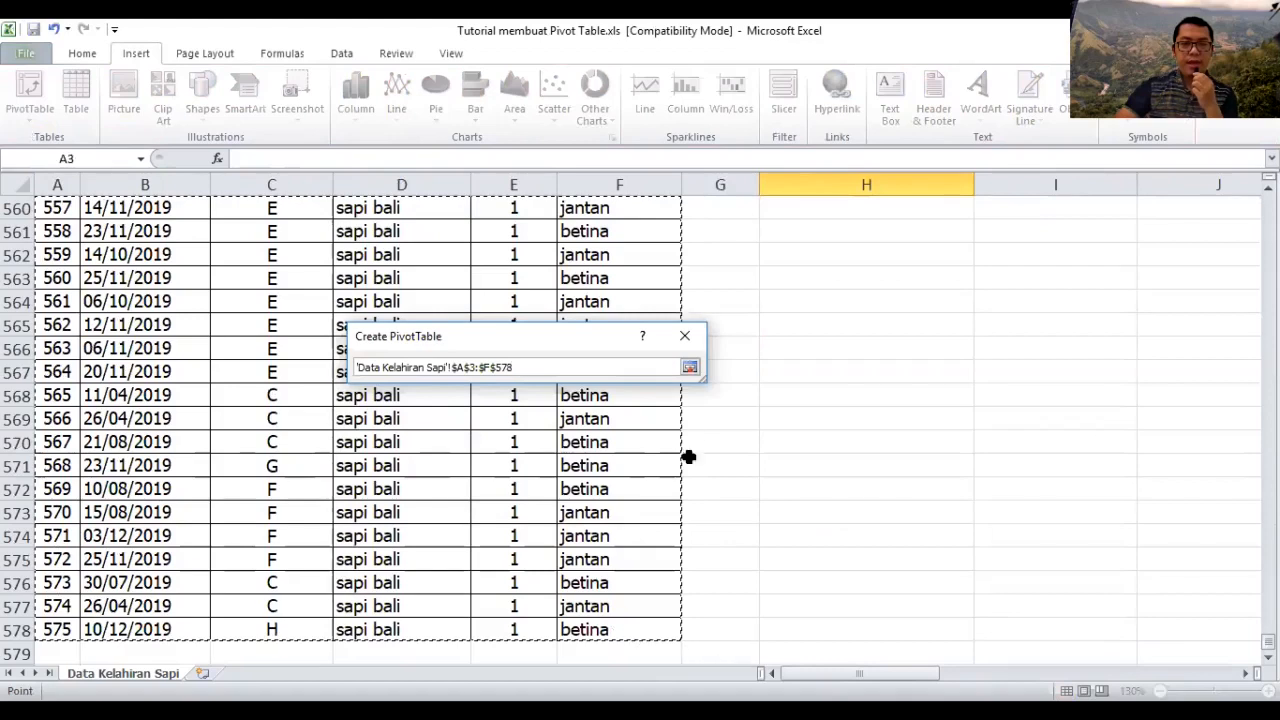
click(689, 369)
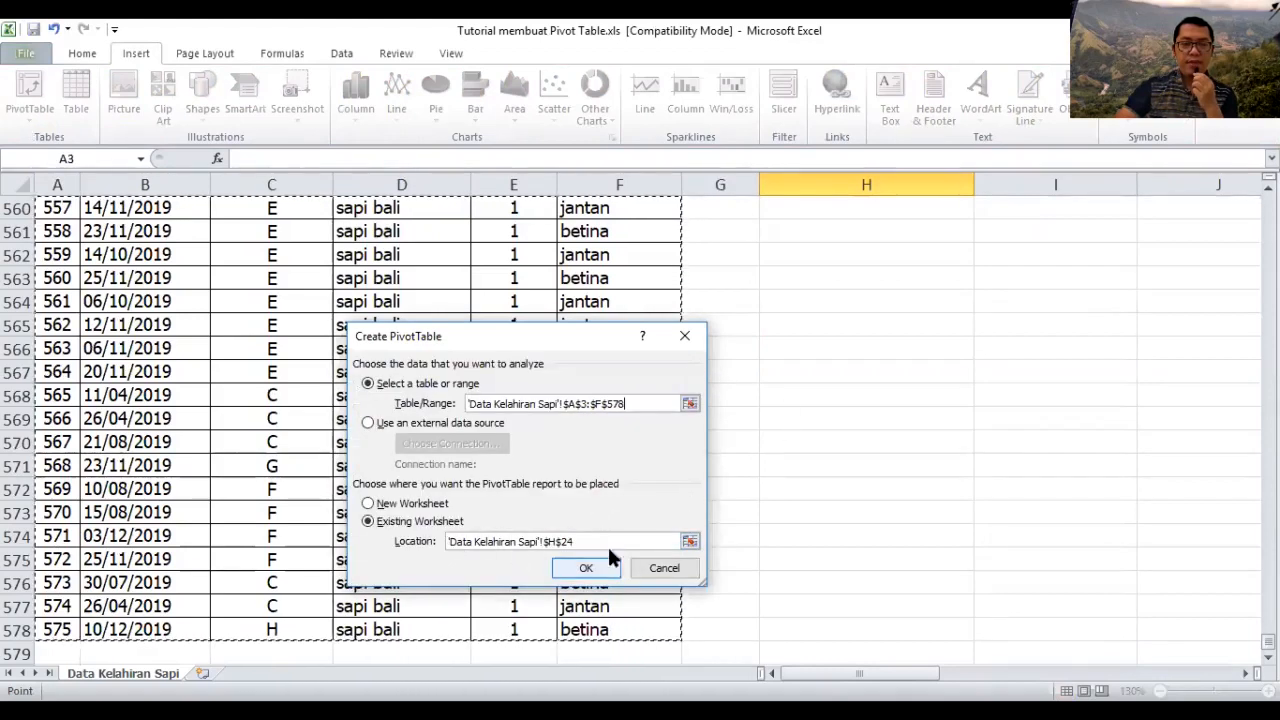
Step: Set the location to cell H24 of Data Kelahiran Sapi in the existing worksheet and create the PivotTable
click(689, 543)
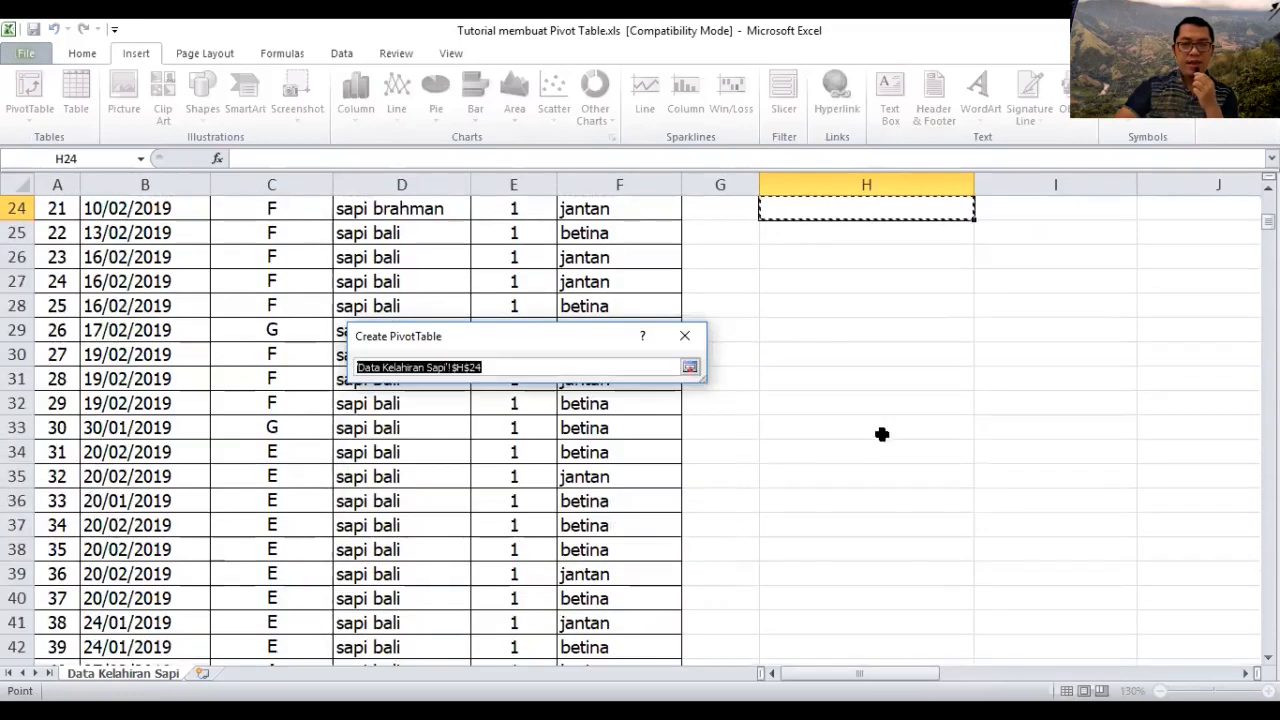
scroll(880, 434, up, 4)
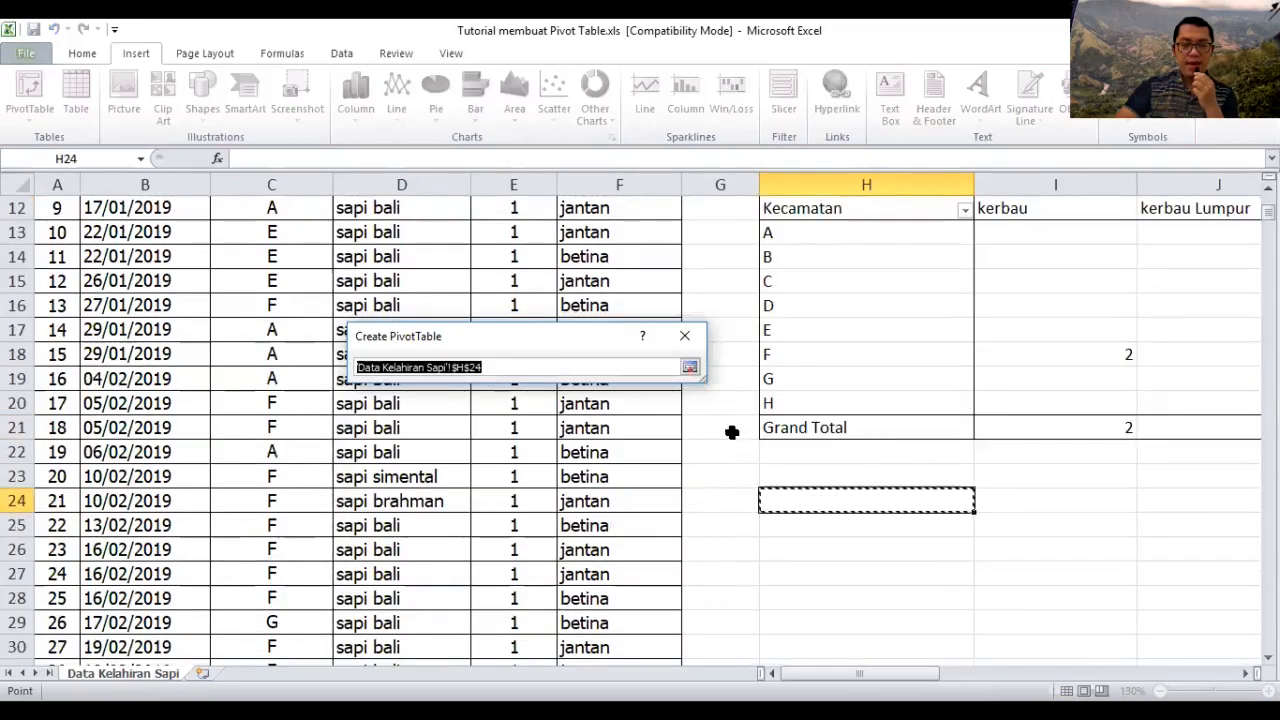
click(808, 530)
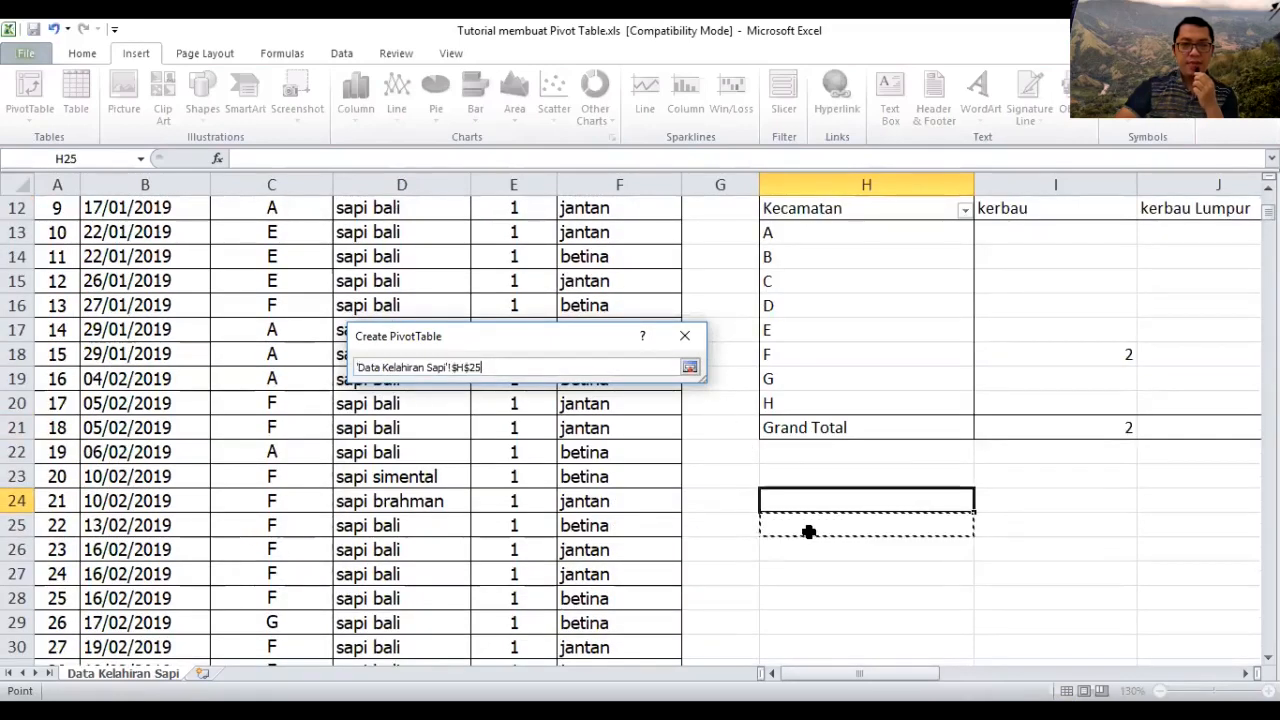
click(785, 497)
click(690, 367)
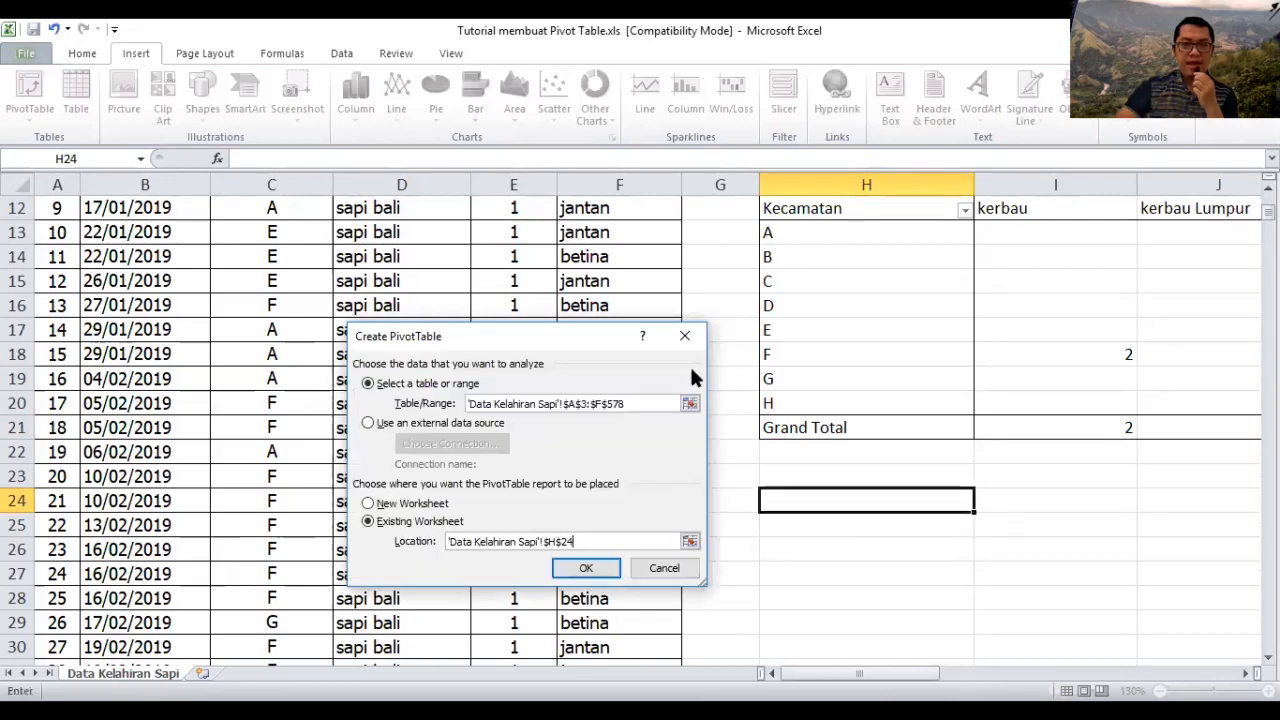
click(583, 569)
Step: Add the Kecamatan field as row labels in the new PivotTable at H24
drag(755, 673, 797, 680)
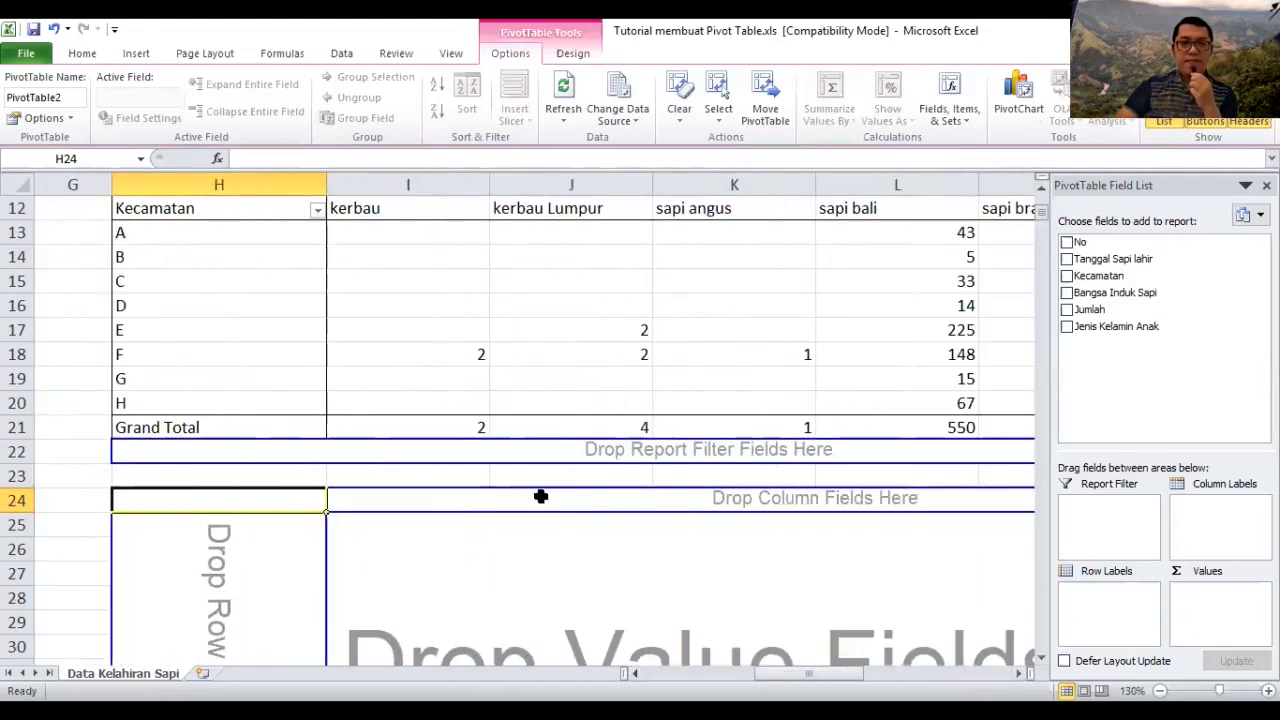
scroll(543, 497, up, 4)
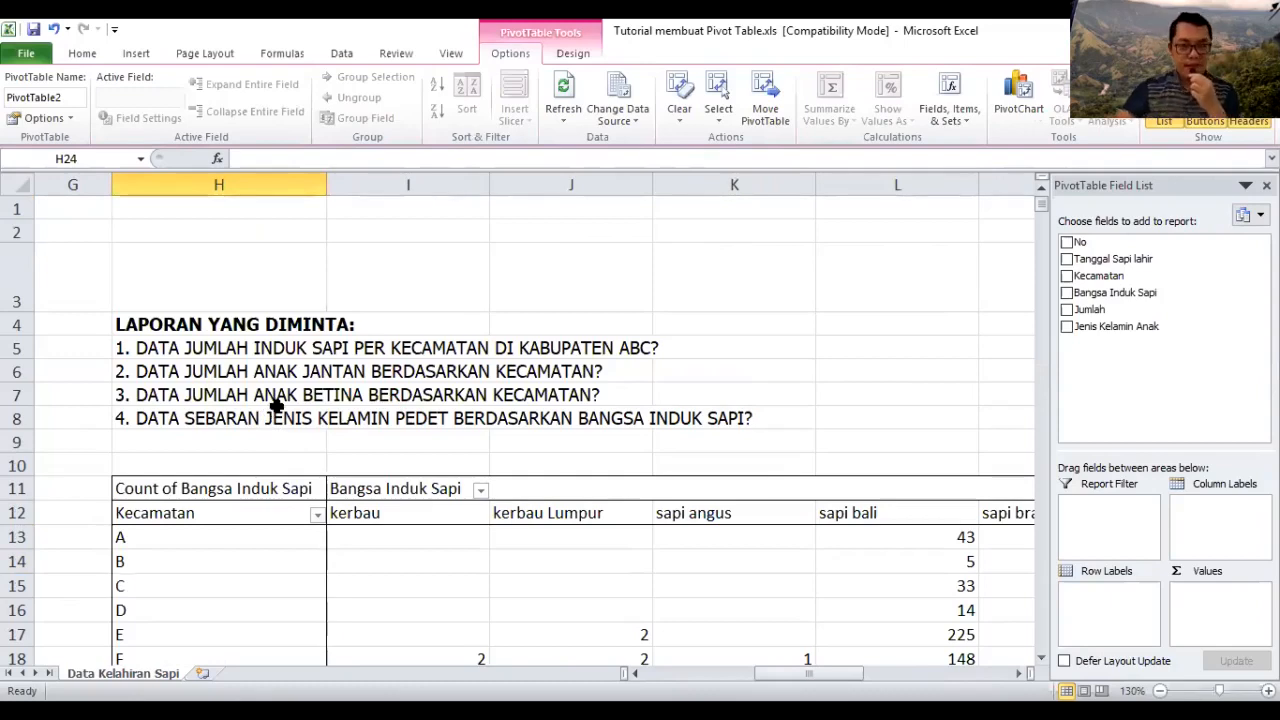
scroll(277, 409, down, 5)
scroll(278, 415, down, 1)
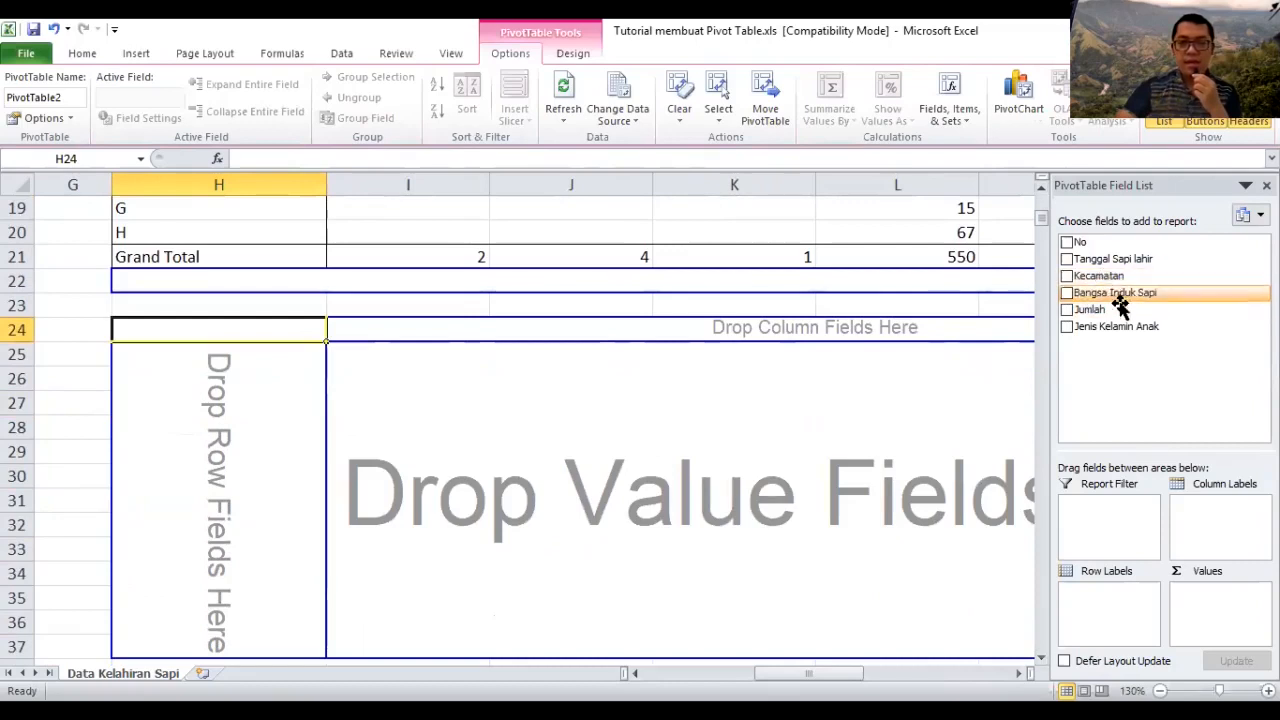
drag(1125, 338, 1015, 354)
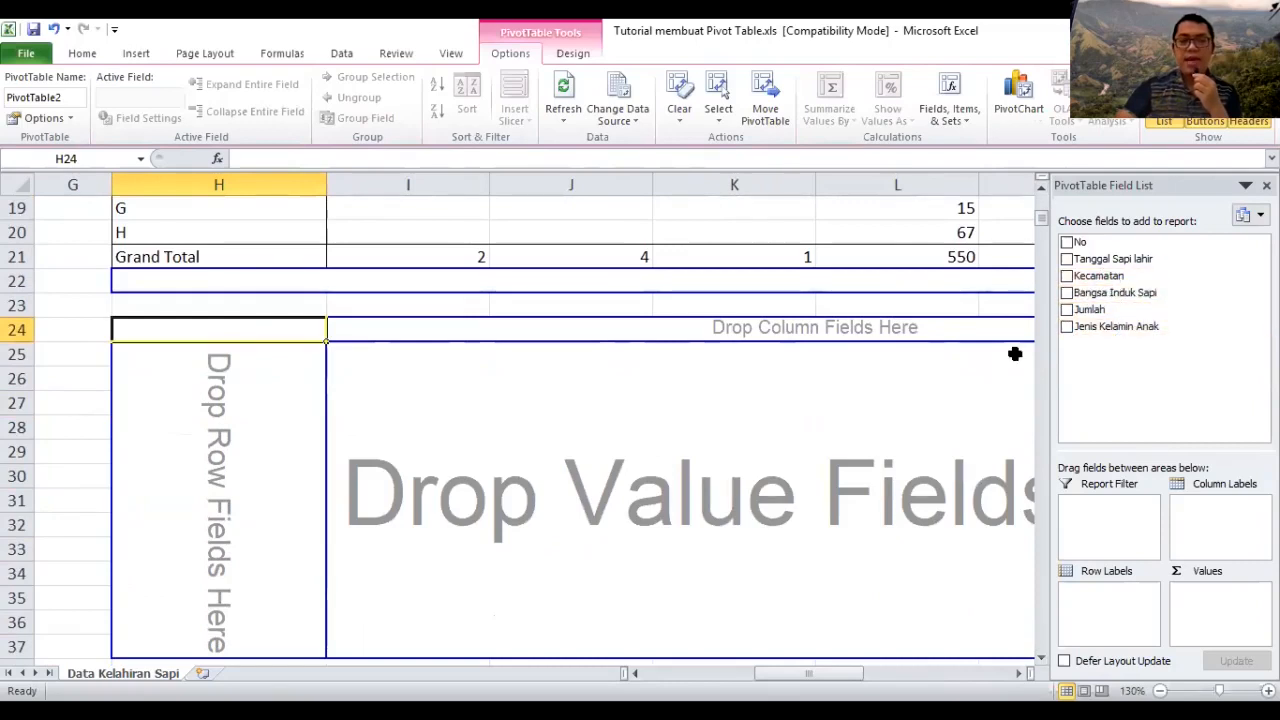
drag(837, 605, 1011, 367)
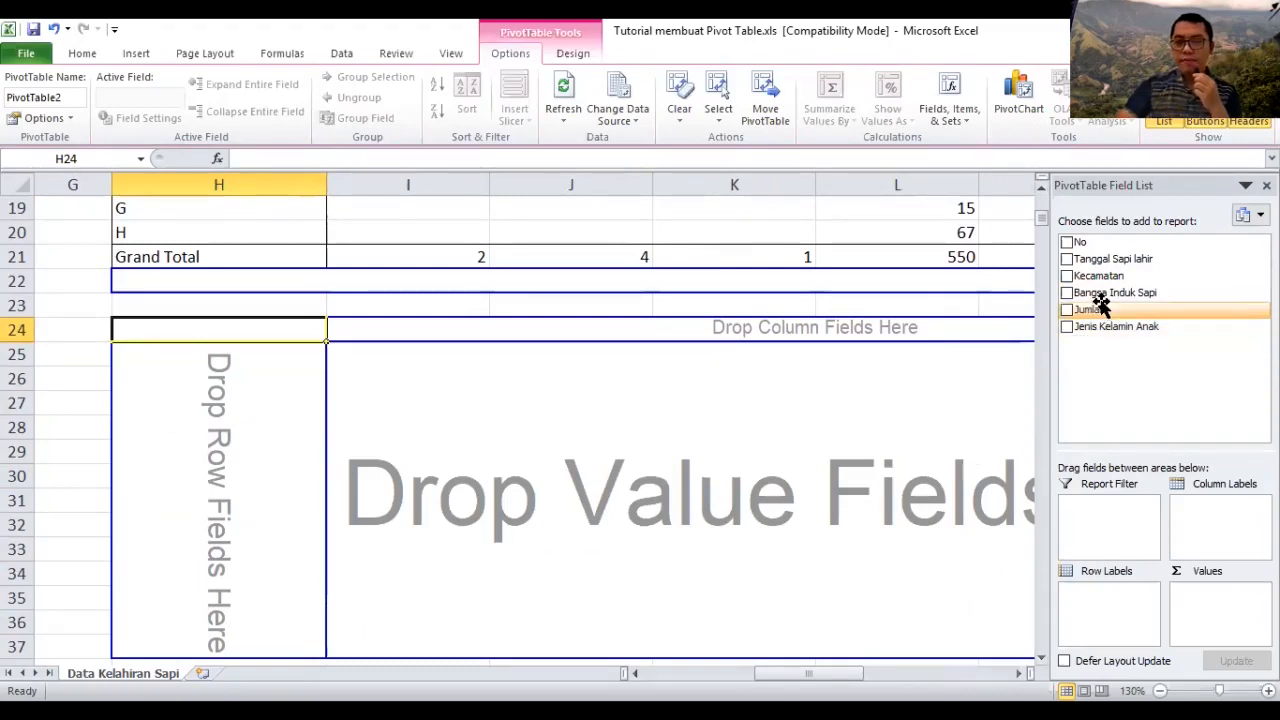
drag(1103, 280, 222, 466)
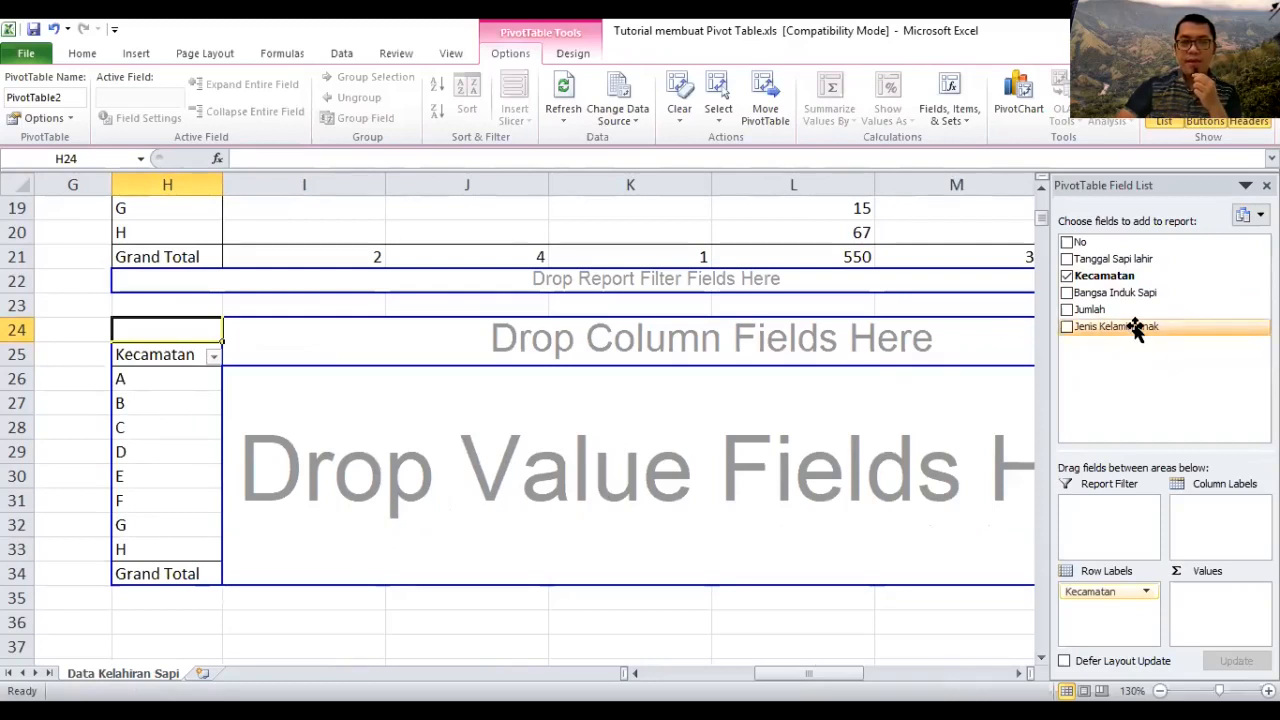
Step: Use Jenis Kelamin Anak as the column labels and the counted value, and compare the counts with the requested reports
drag(1133, 333, 558, 346)
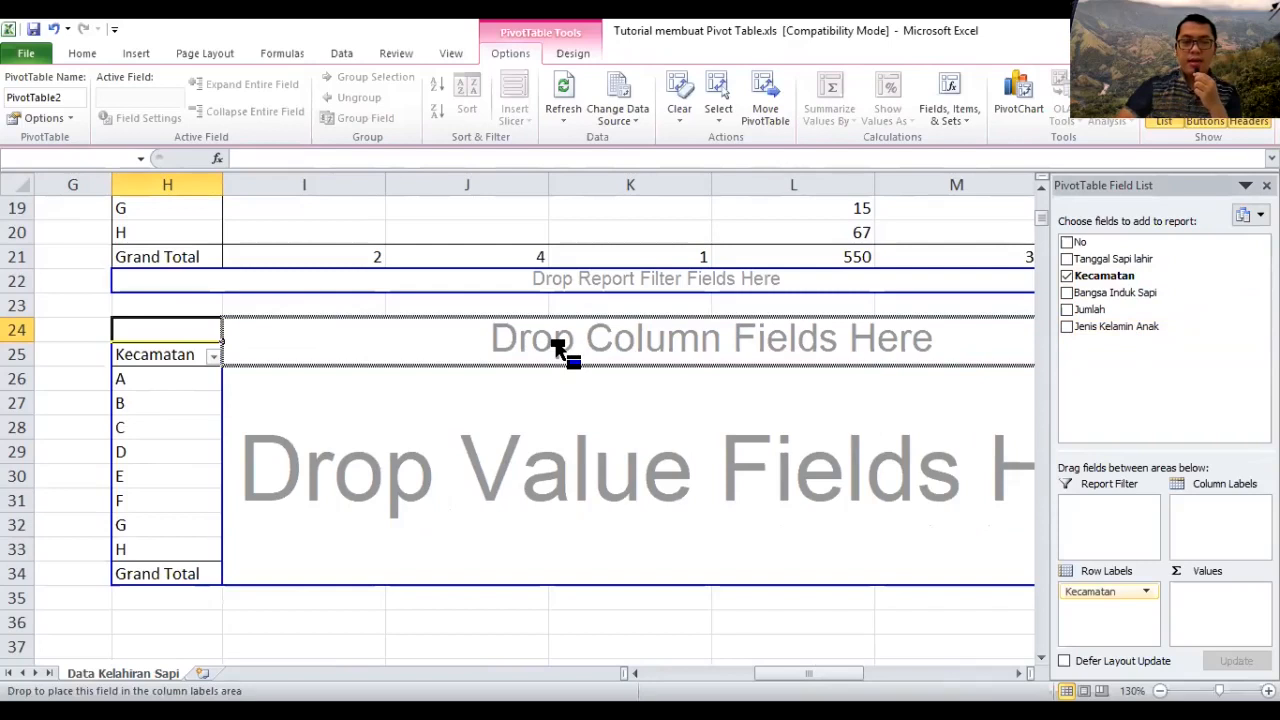
drag(558, 346, 556, 341)
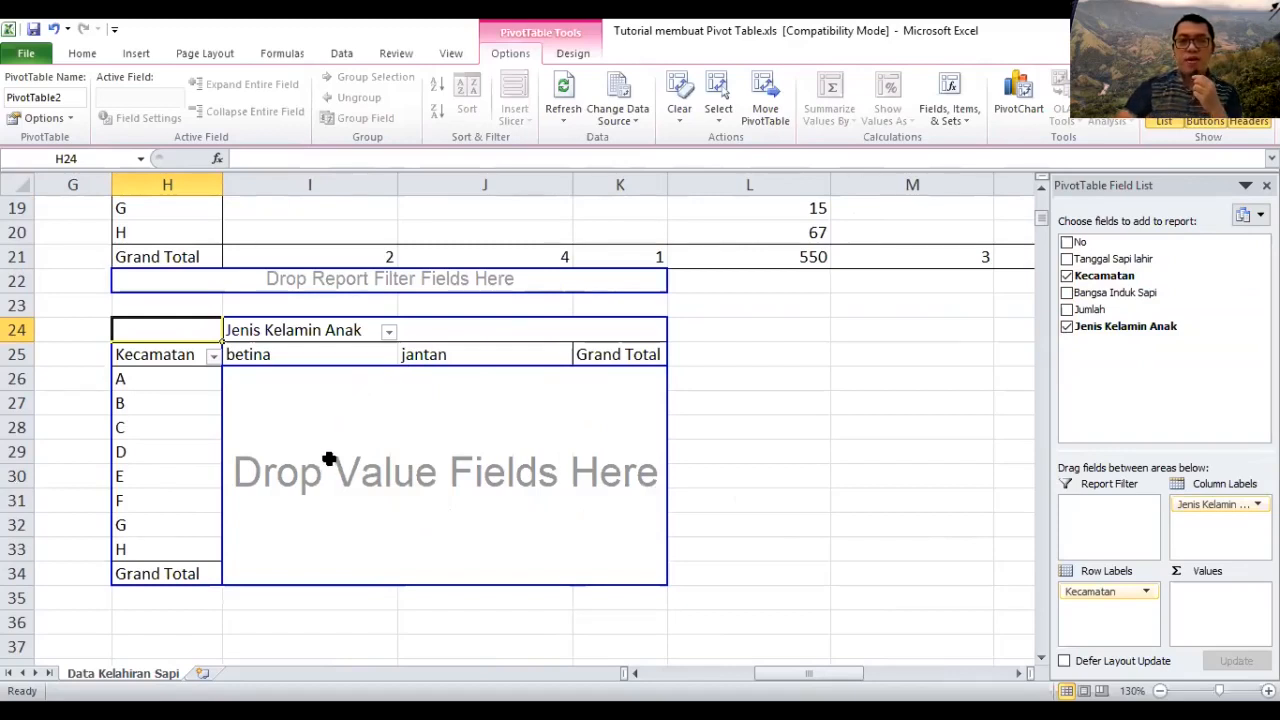
drag(1160, 330, 1224, 594)
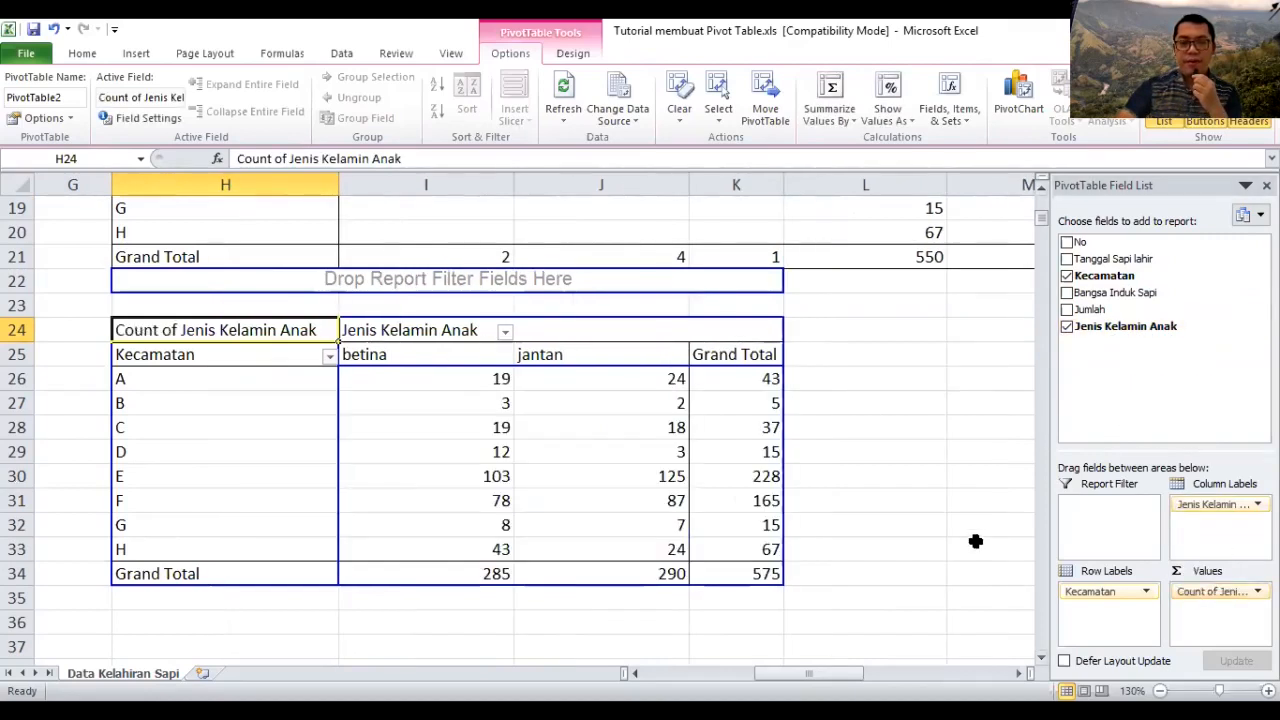
click(863, 501)
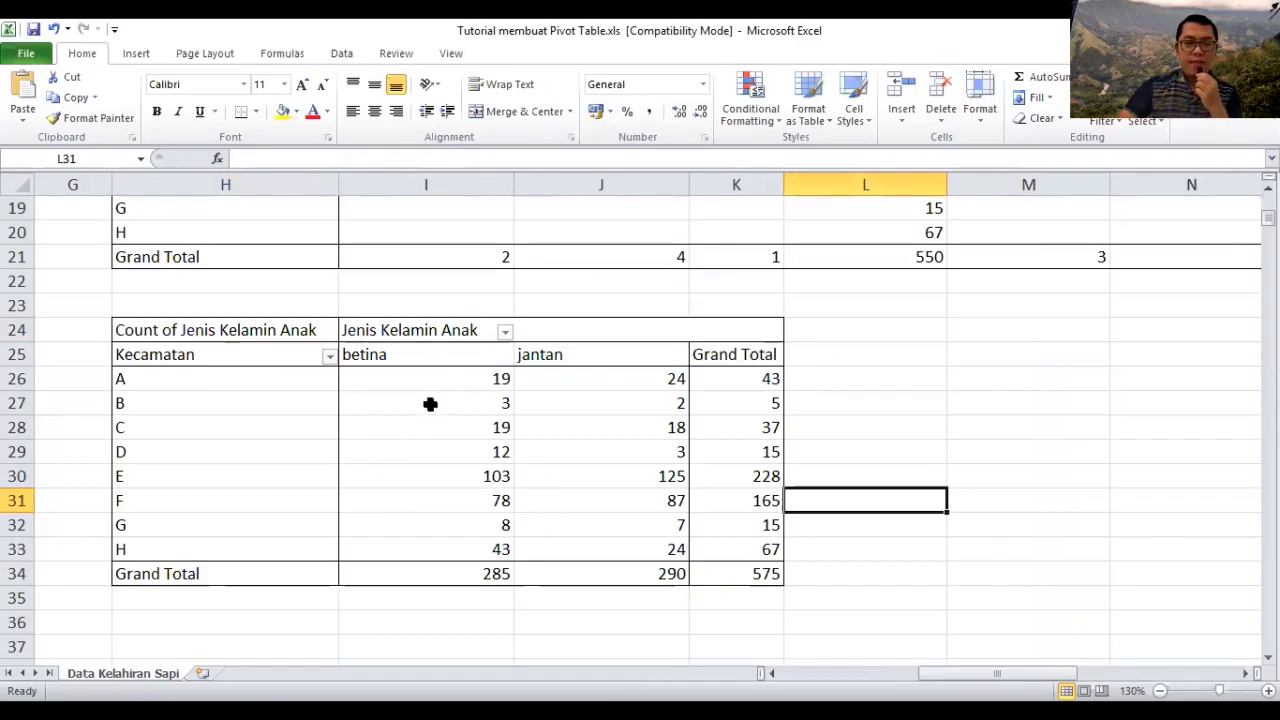
scroll(428, 400, up, 5)
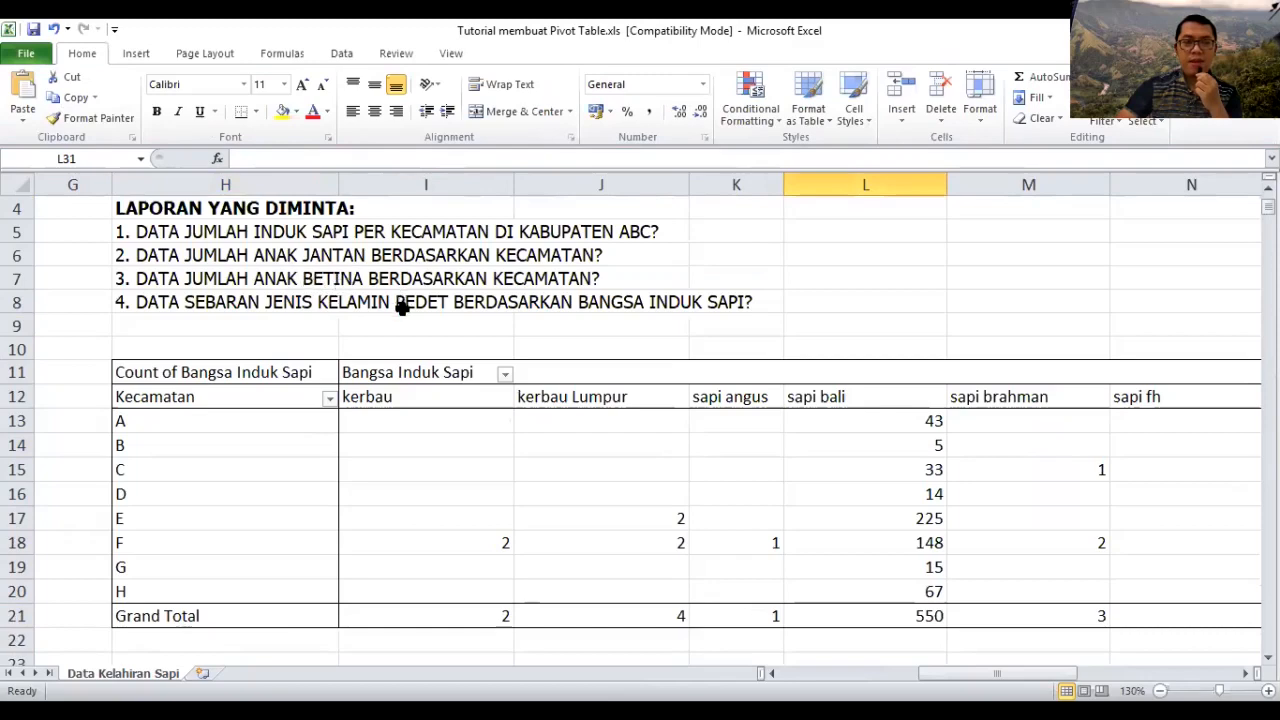
scroll(400, 305, down, 5)
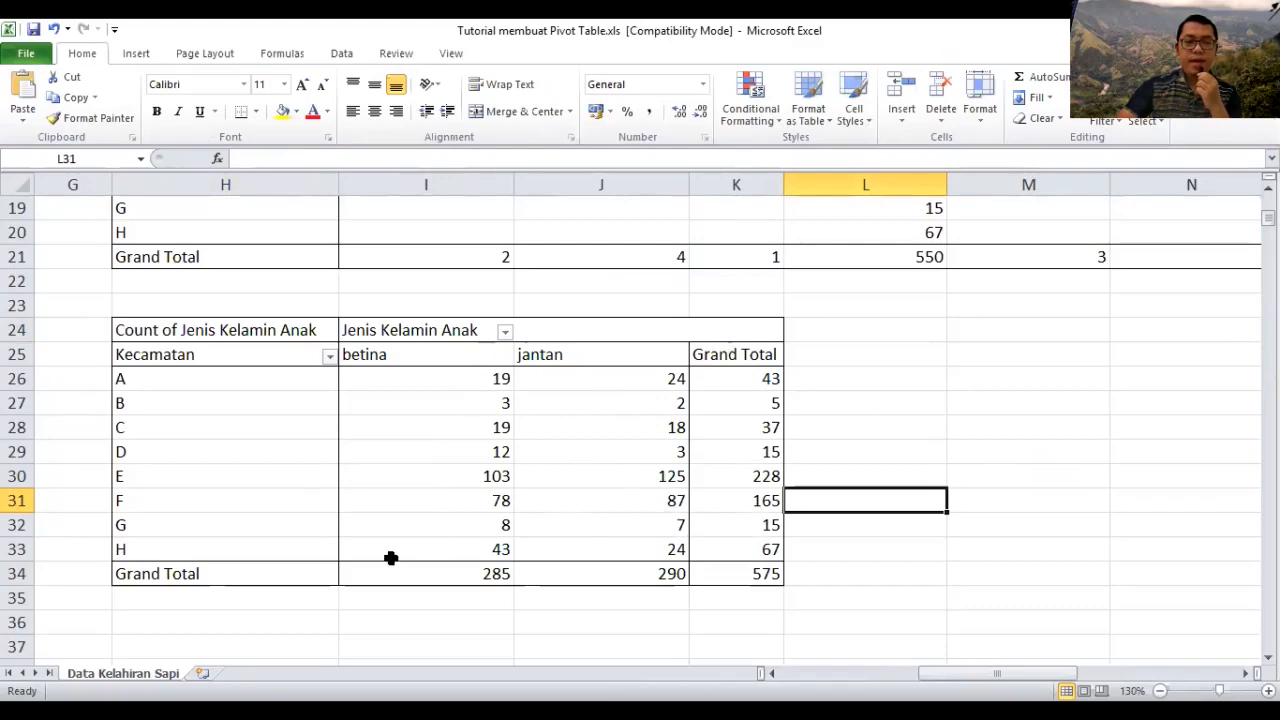
scroll(305, 437, up, 6)
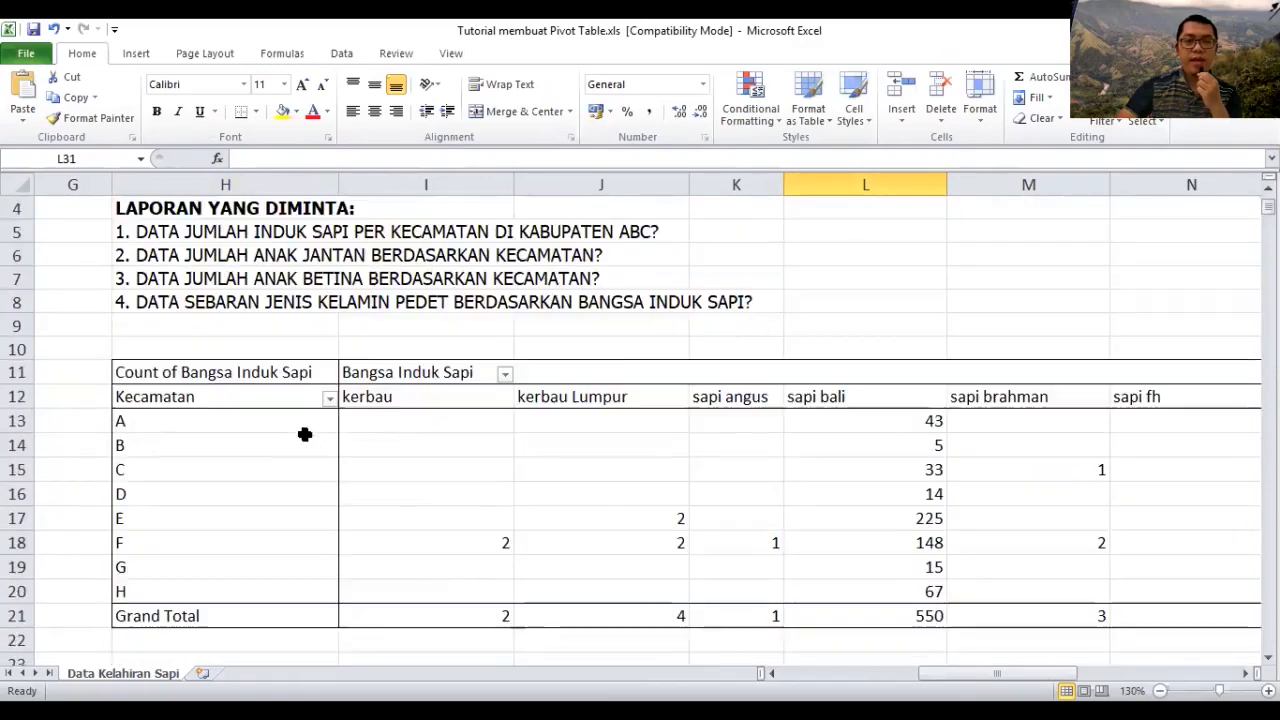
scroll(211, 451, down, 1)
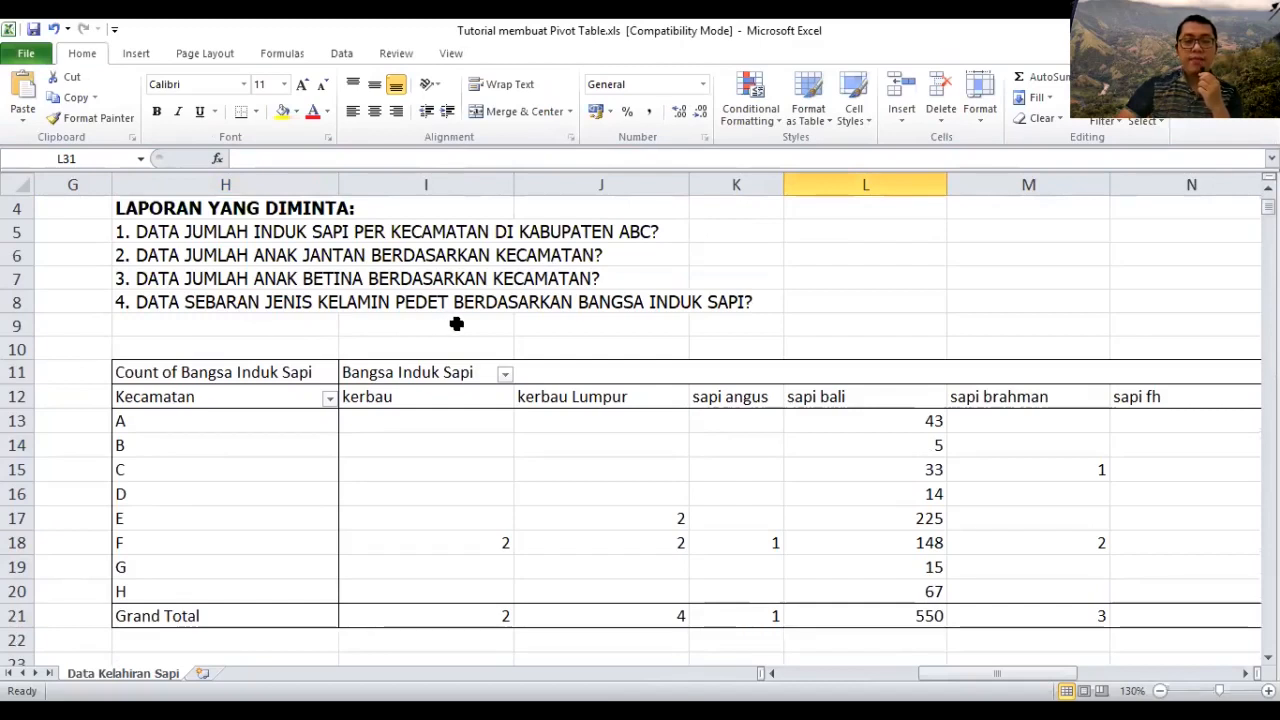
Step: Start a third PivotTable from cell H37, below the second one, using the birth records range A3:F578 as its source
scroll(449, 326, down, 7)
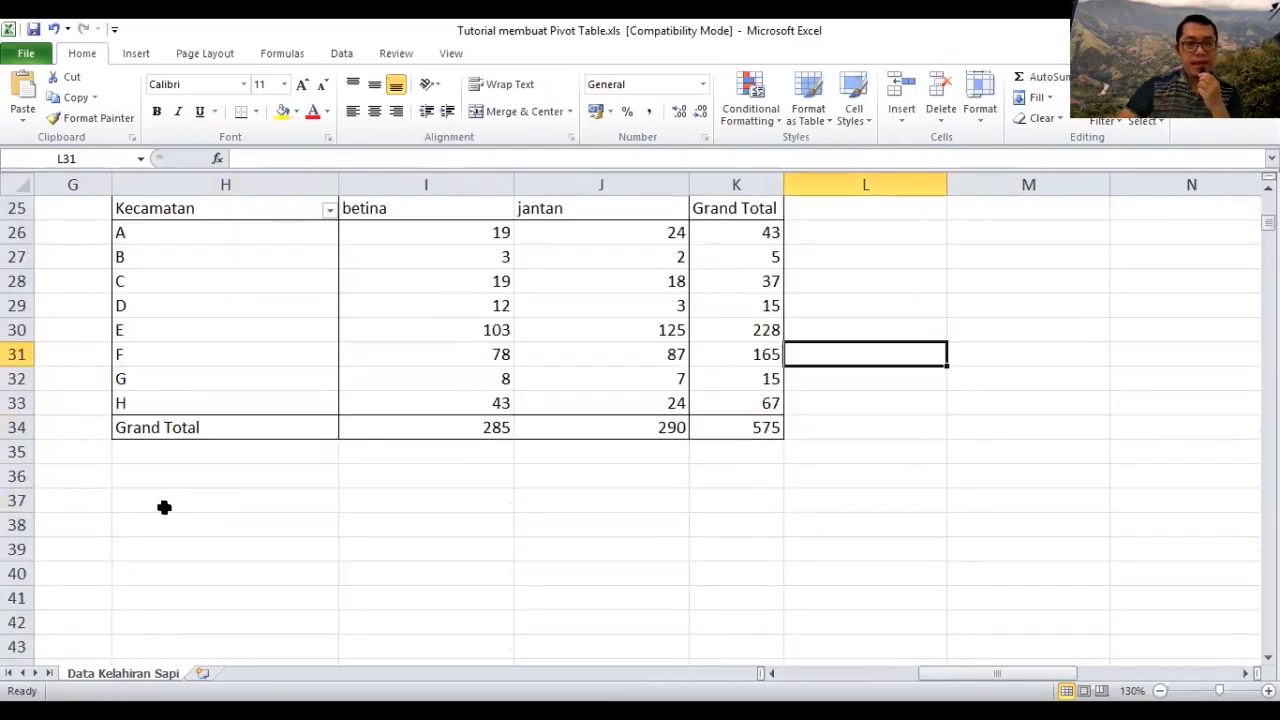
click(166, 507)
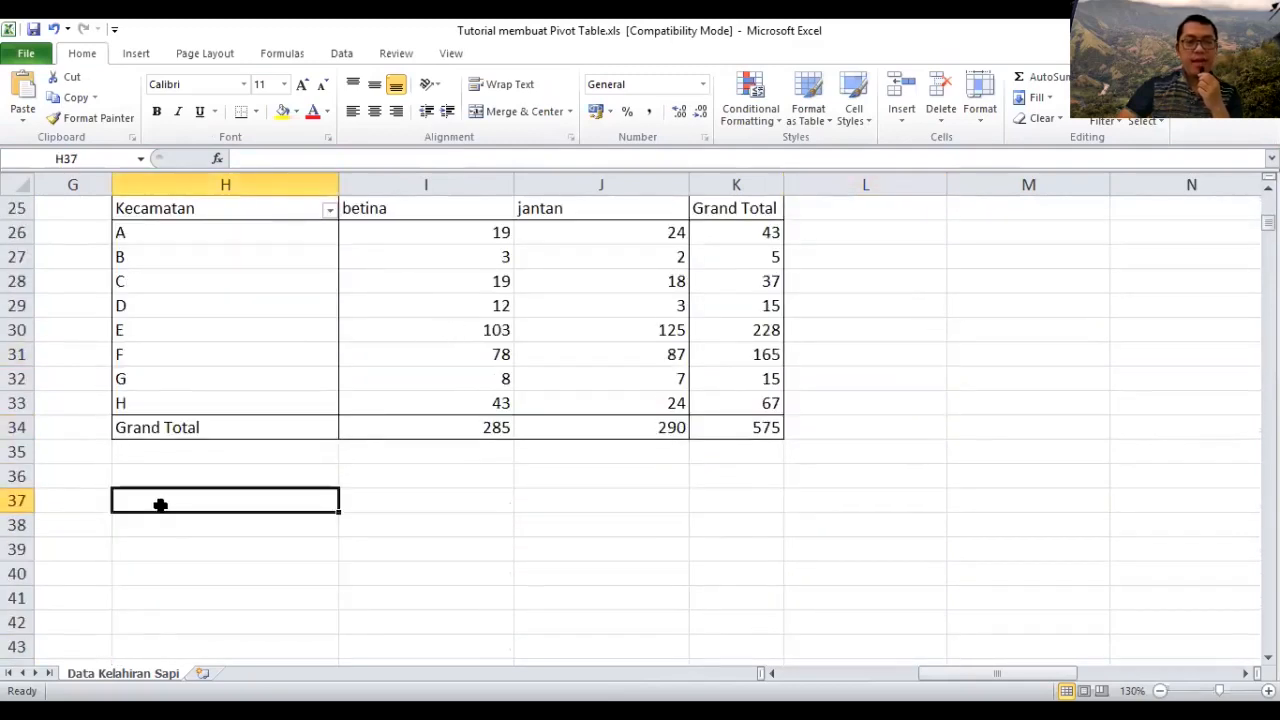
click(120, 51)
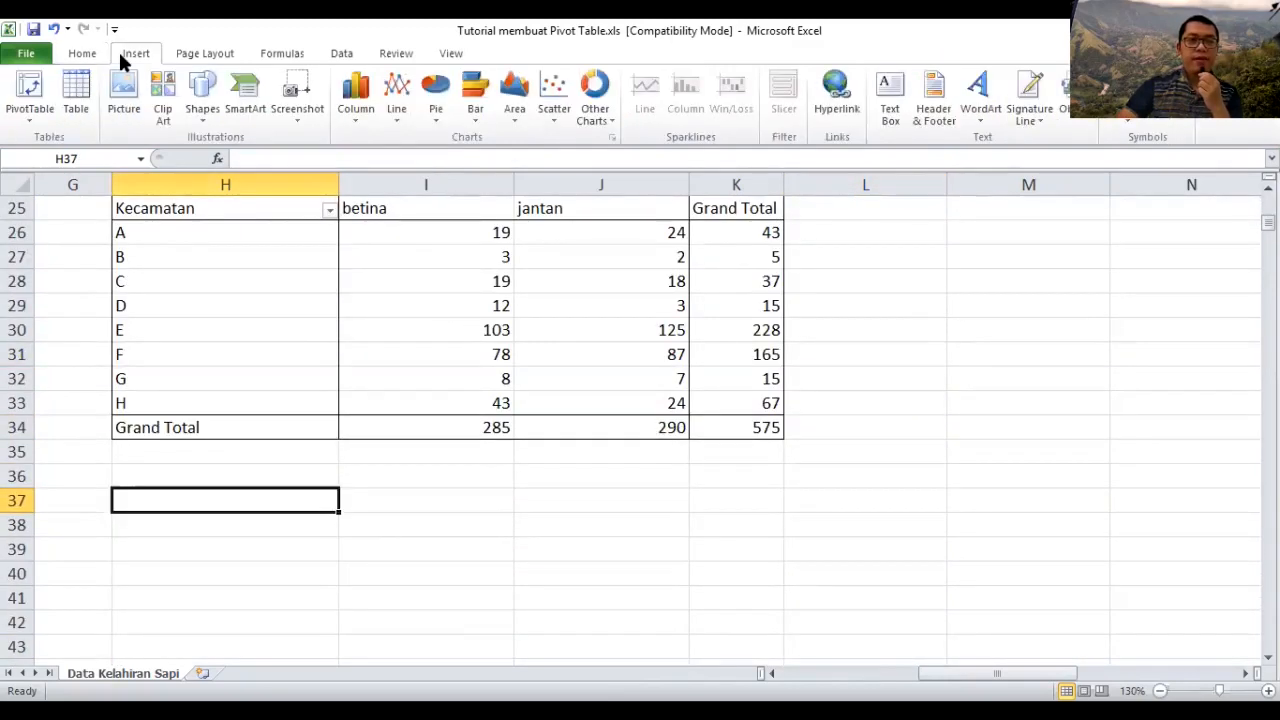
click(36, 97)
drag(926, 680, 775, 680)
scroll(684, 466, up, 7)
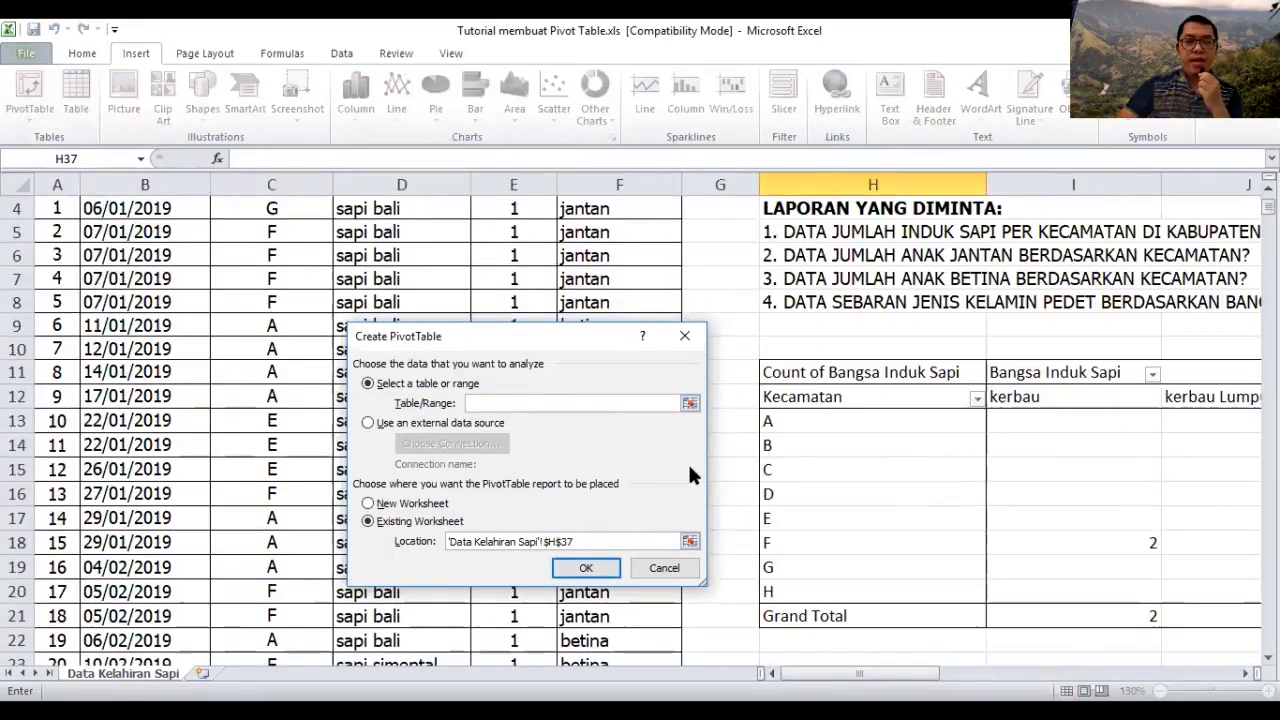
scroll(688, 466, up, 1)
click(690, 402)
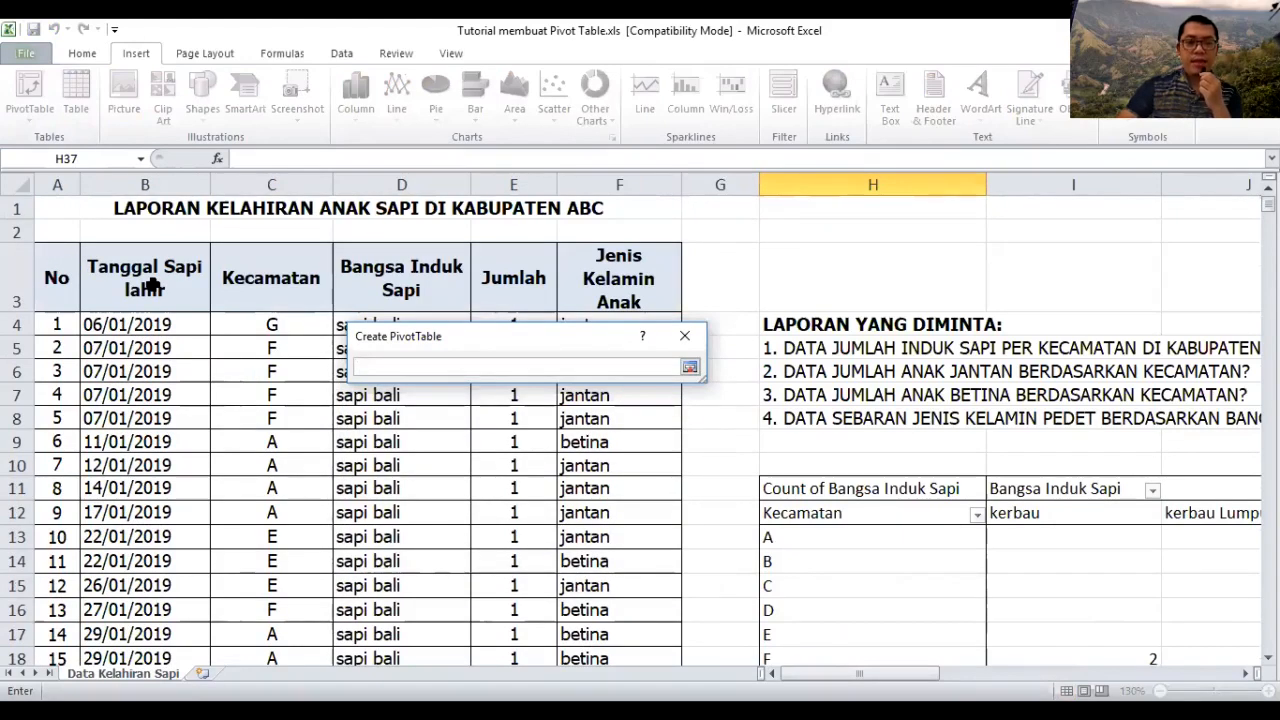
drag(57, 278, 605, 565)
click(689, 367)
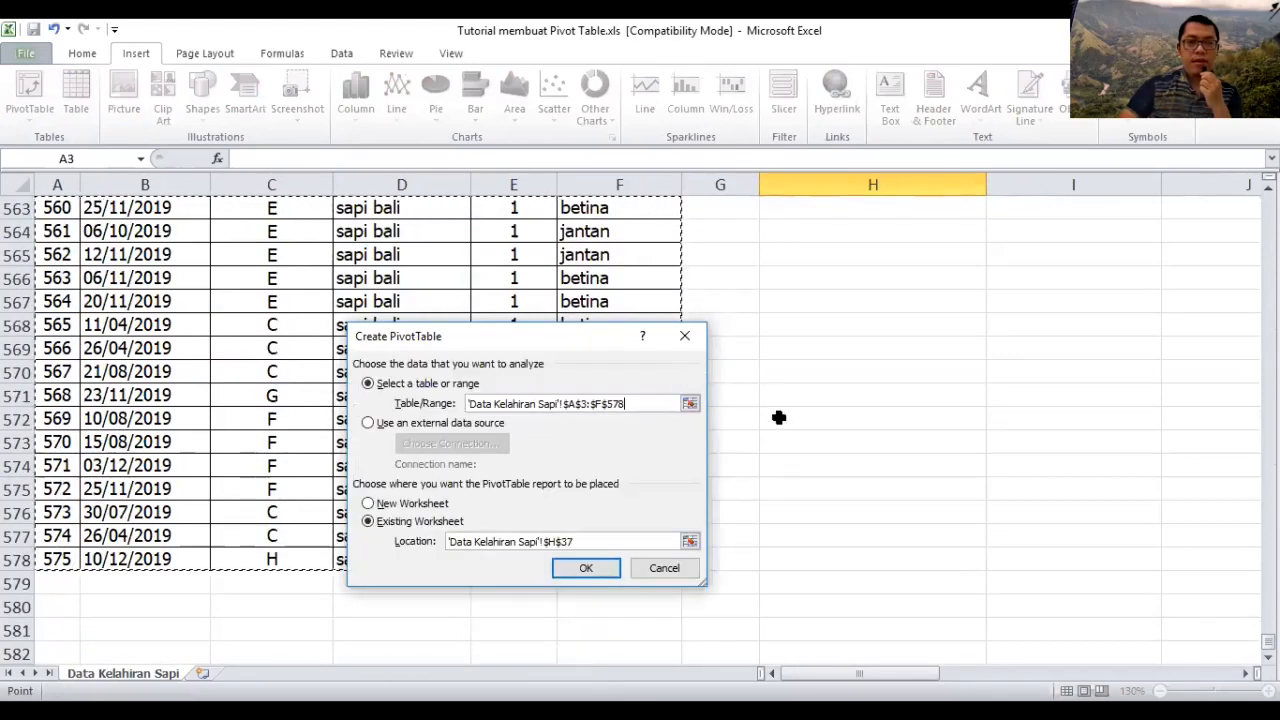
Step: Set cell H37 of Data Kelahiran Sapi as the location in the existing worksheet and create the third PivotTable
click(689, 541)
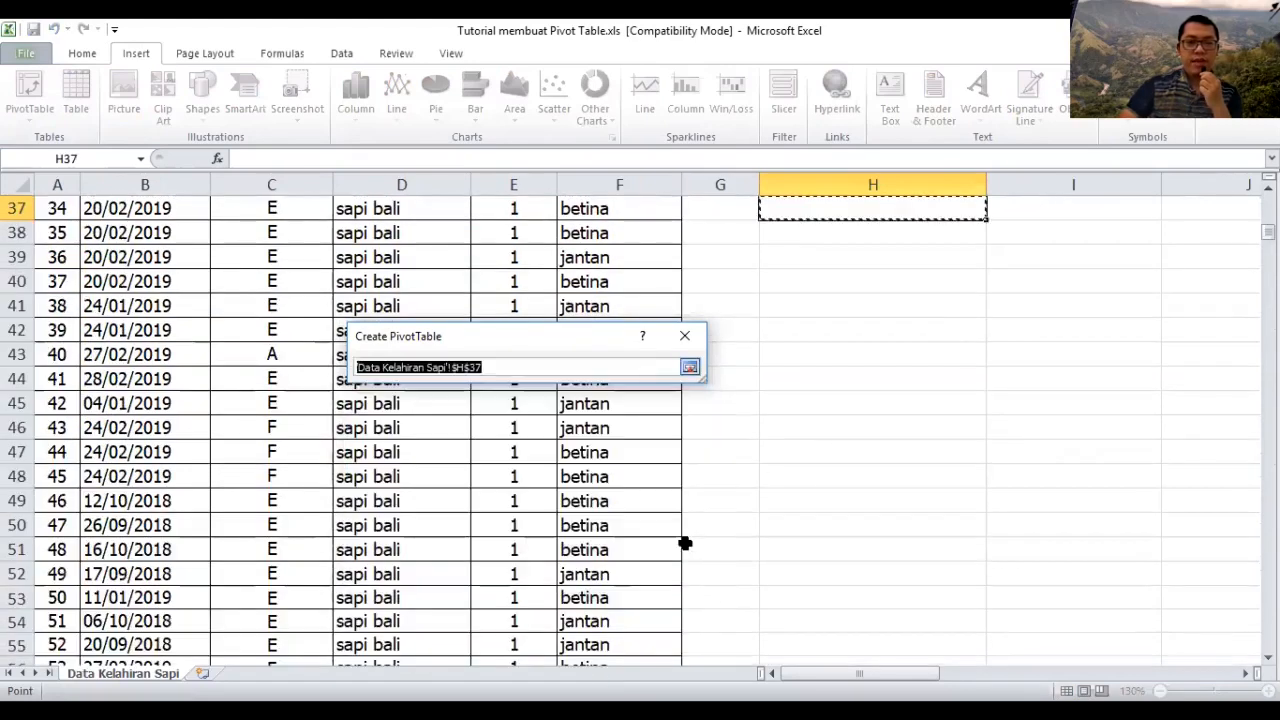
scroll(800, 437, up, 3)
click(807, 430)
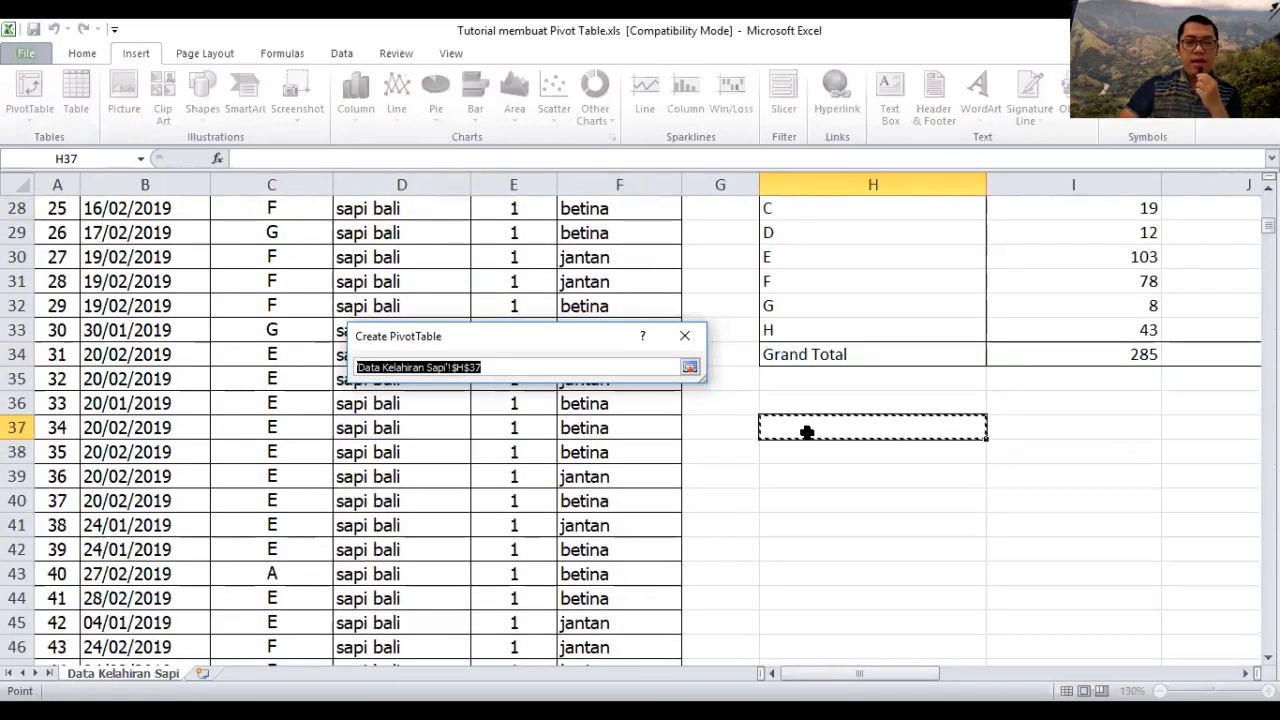
click(689, 367)
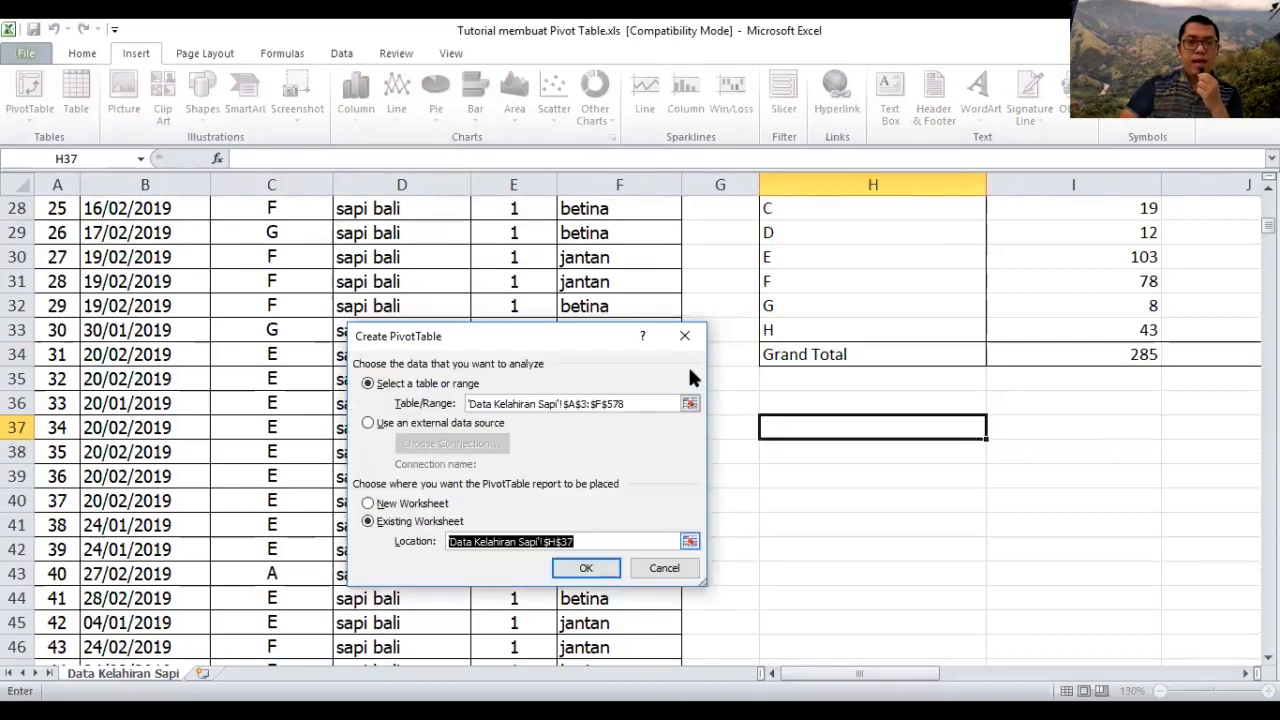
click(586, 568)
Step: Check the fourth requested report and add Bangsa Induk Sapi as row labels in the PivotTable at H37
drag(770, 675, 821, 675)
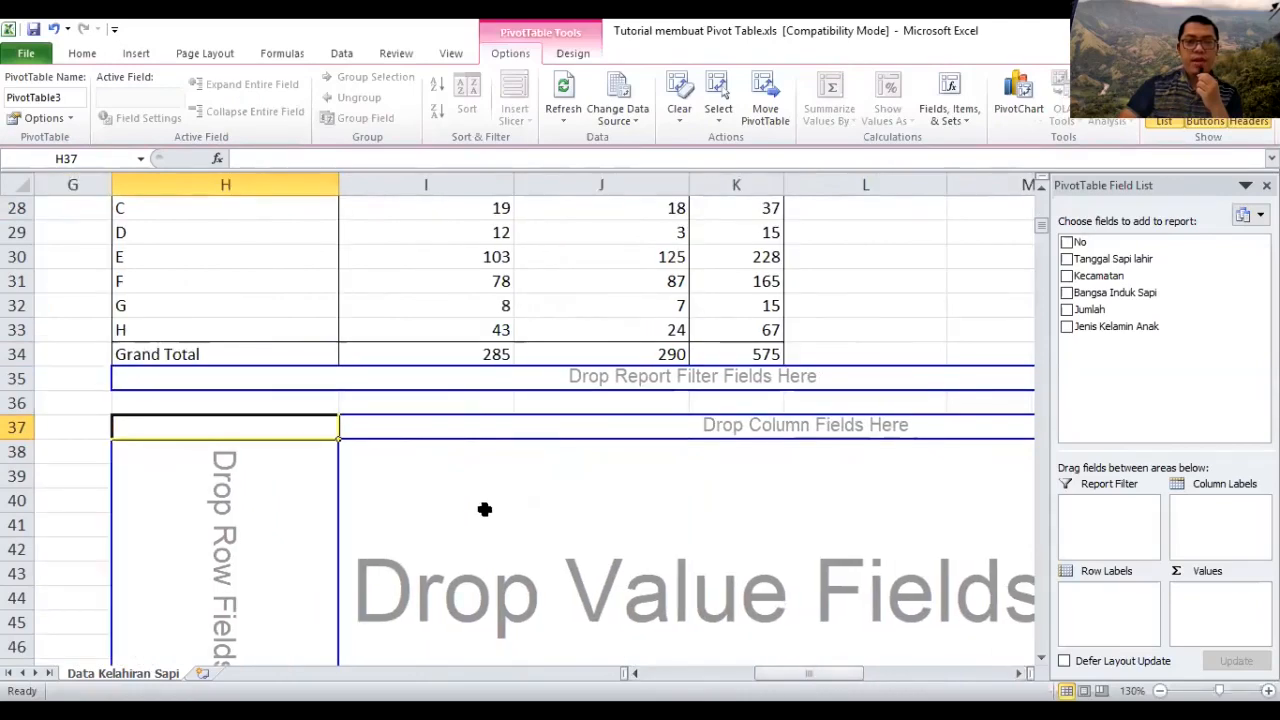
scroll(484, 509, up, 9)
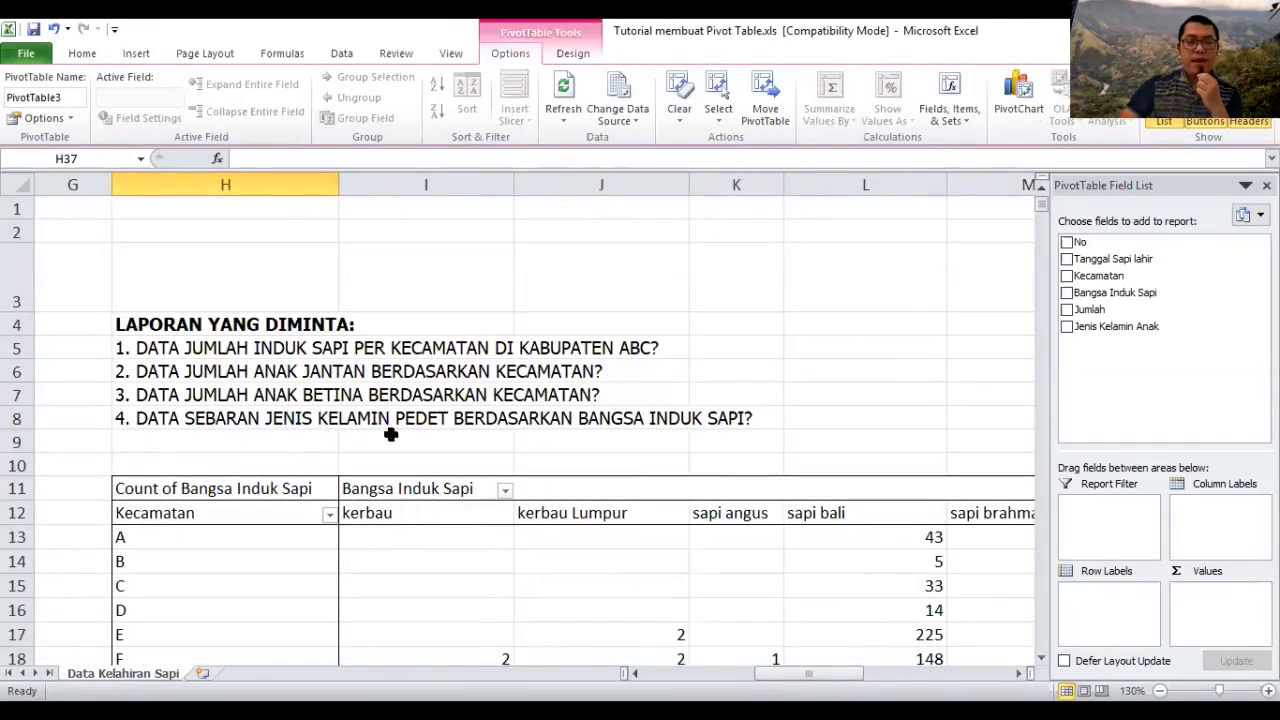
scroll(483, 442, down, 9)
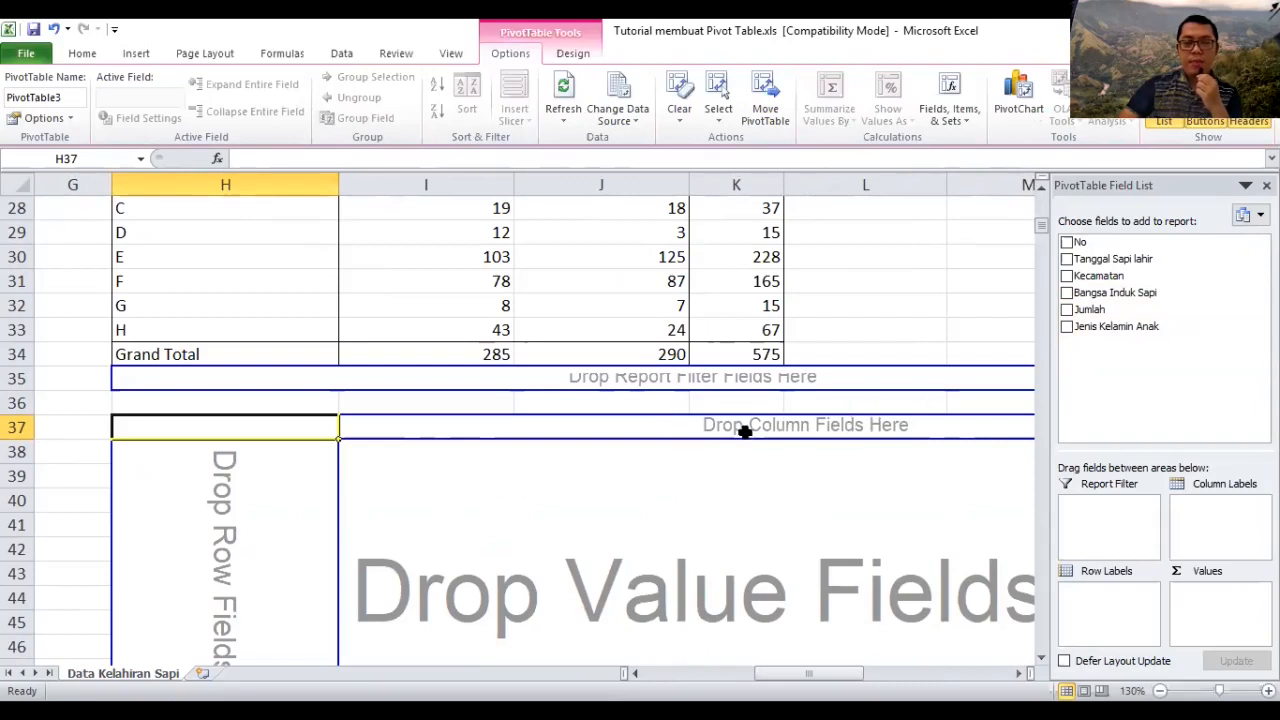
scroll(953, 373, down, 1)
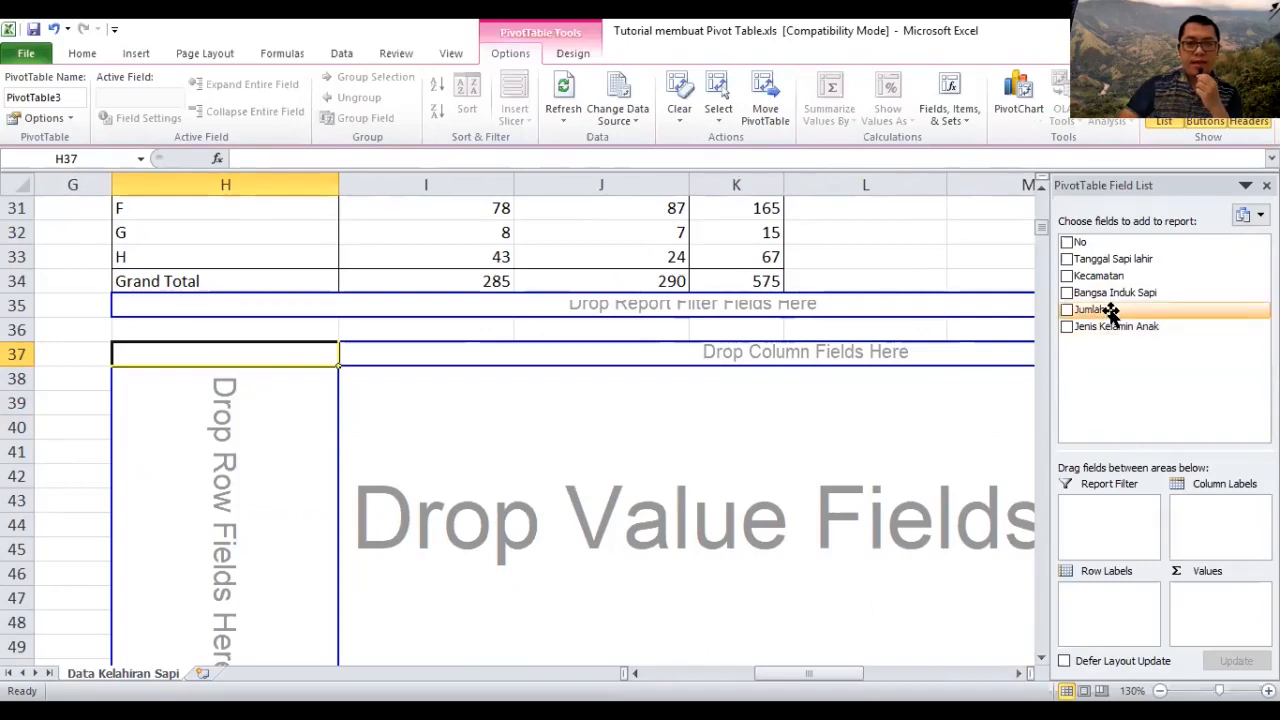
drag(1113, 300, 214, 450)
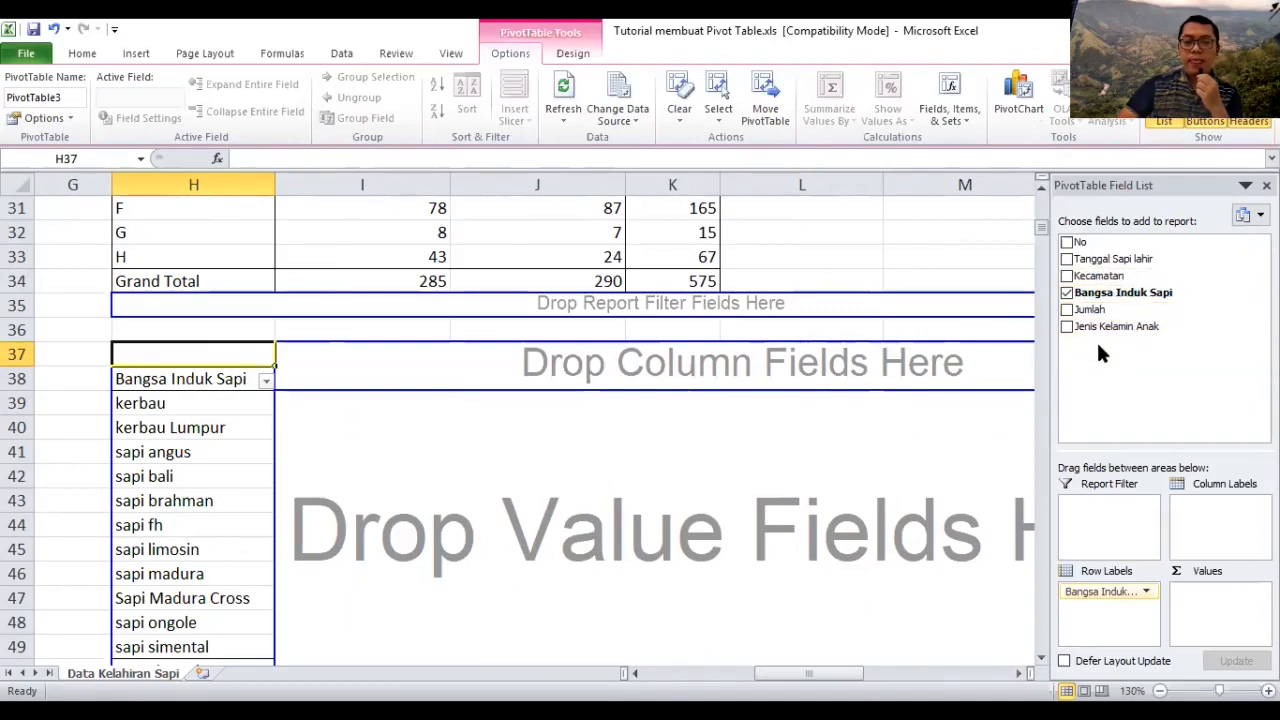
Step: Use Jenis Kelamin Anak as both column labels and counted value in the H37 PivotTable, and review the result against the requested reports
drag(1094, 330, 635, 363)
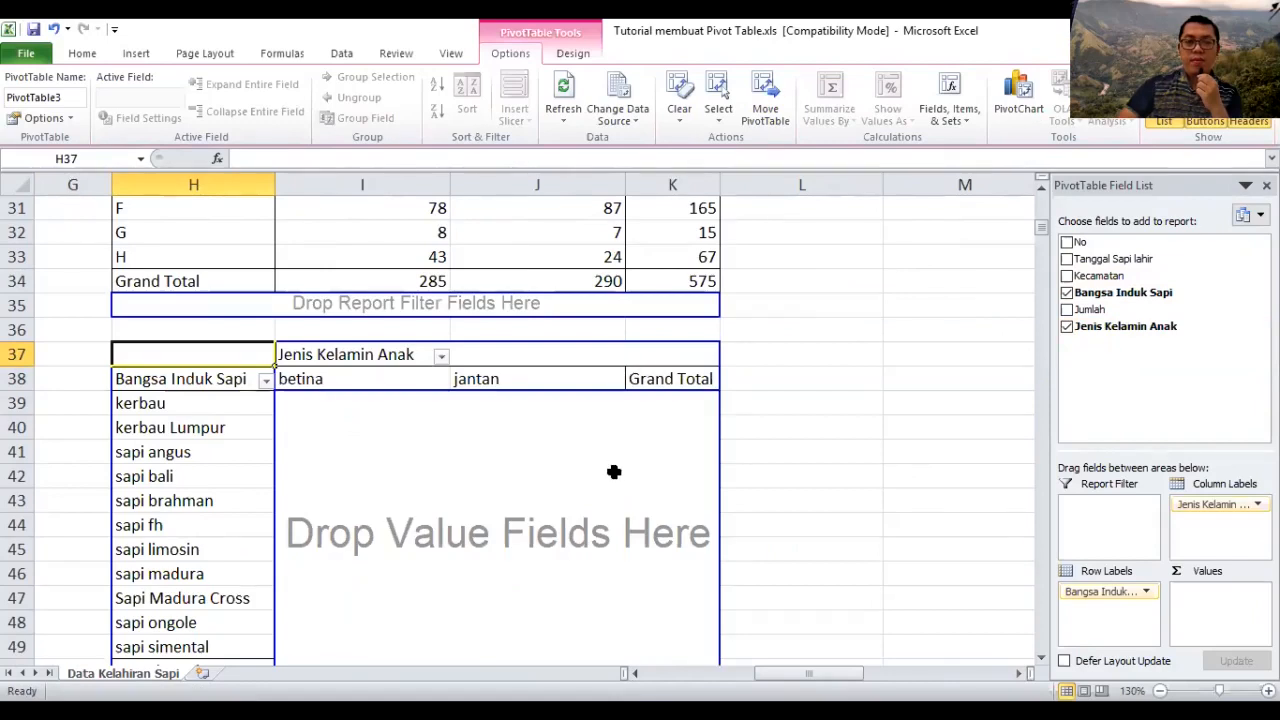
drag(1134, 330, 1215, 610)
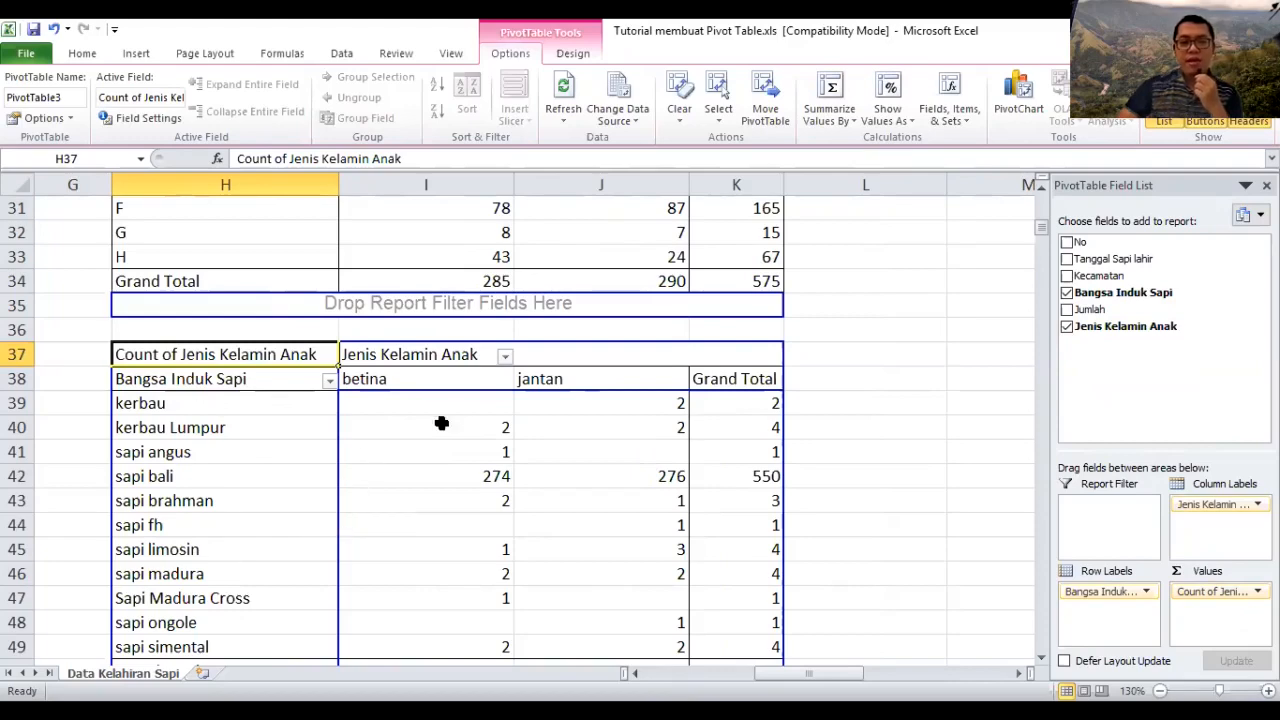
scroll(480, 434, down, 2)
scroll(590, 427, up, 12)
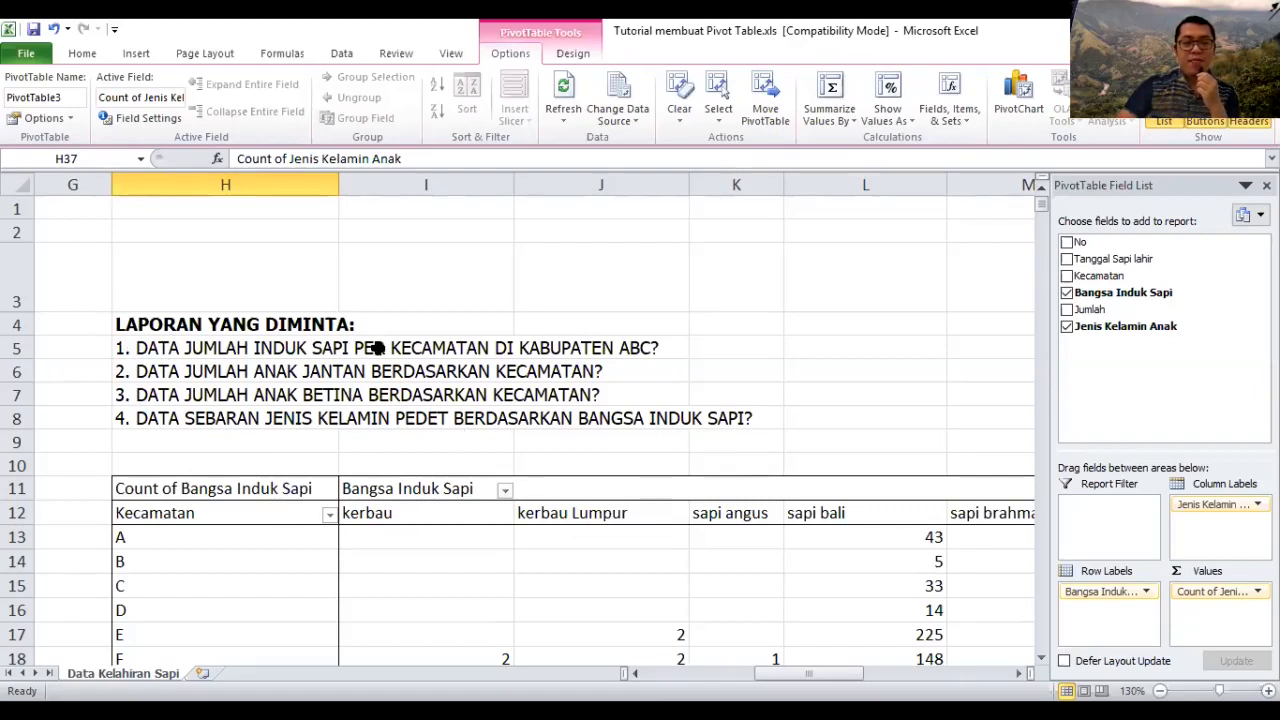
scroll(222, 500, down, 1)
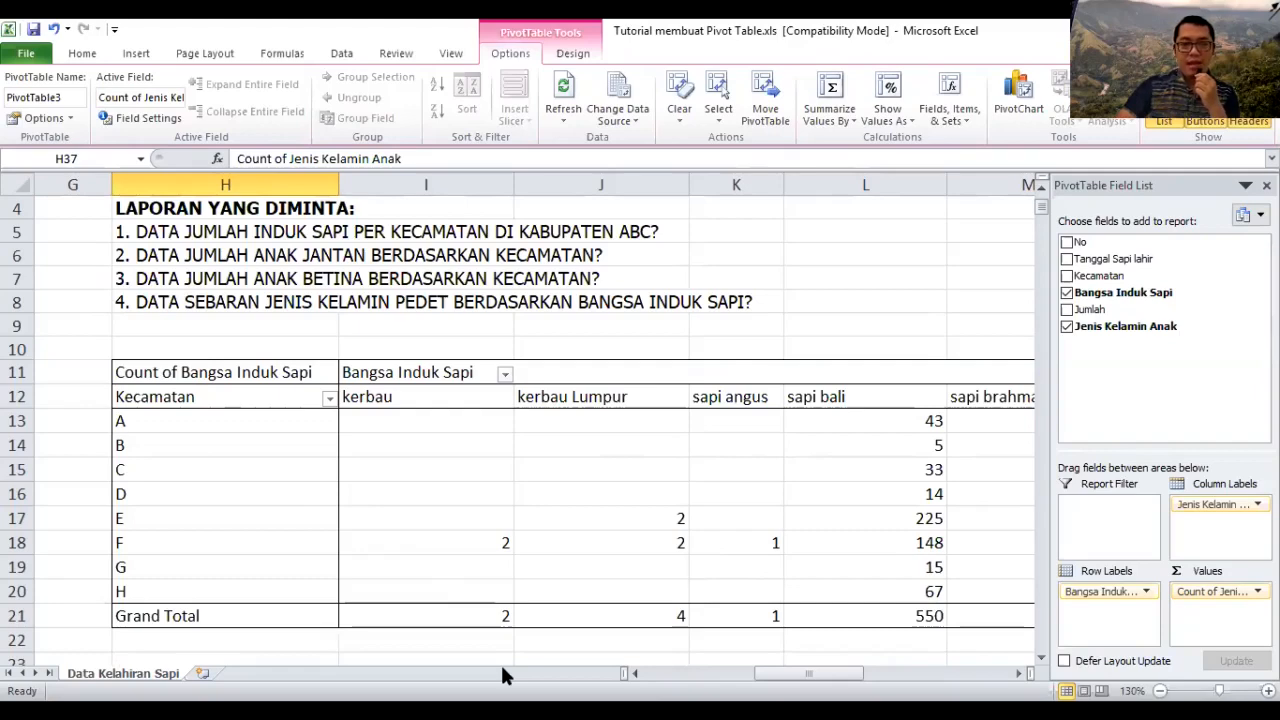
Step: Switch to the PowerPoint presentation Bahan Paparan Video ke-11.pptx and show its closing Terima Kasih slide in the slide show
key(alt+Tab)
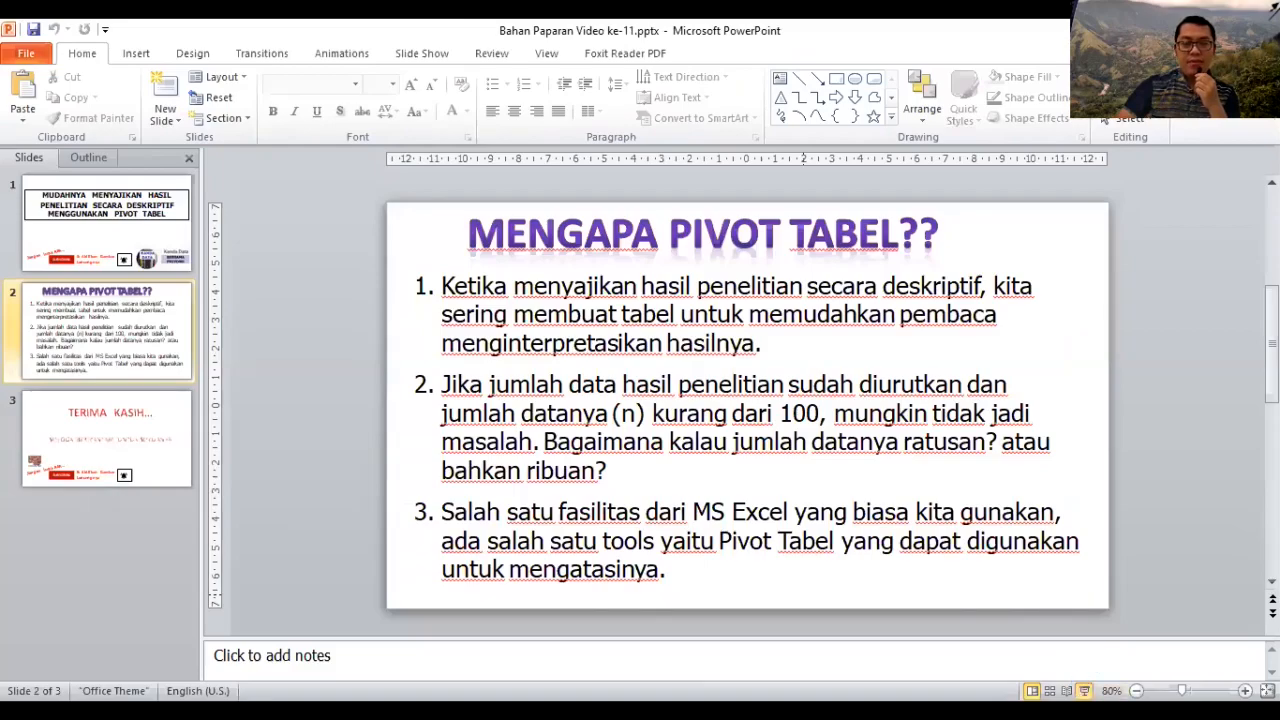
click(1084, 691)
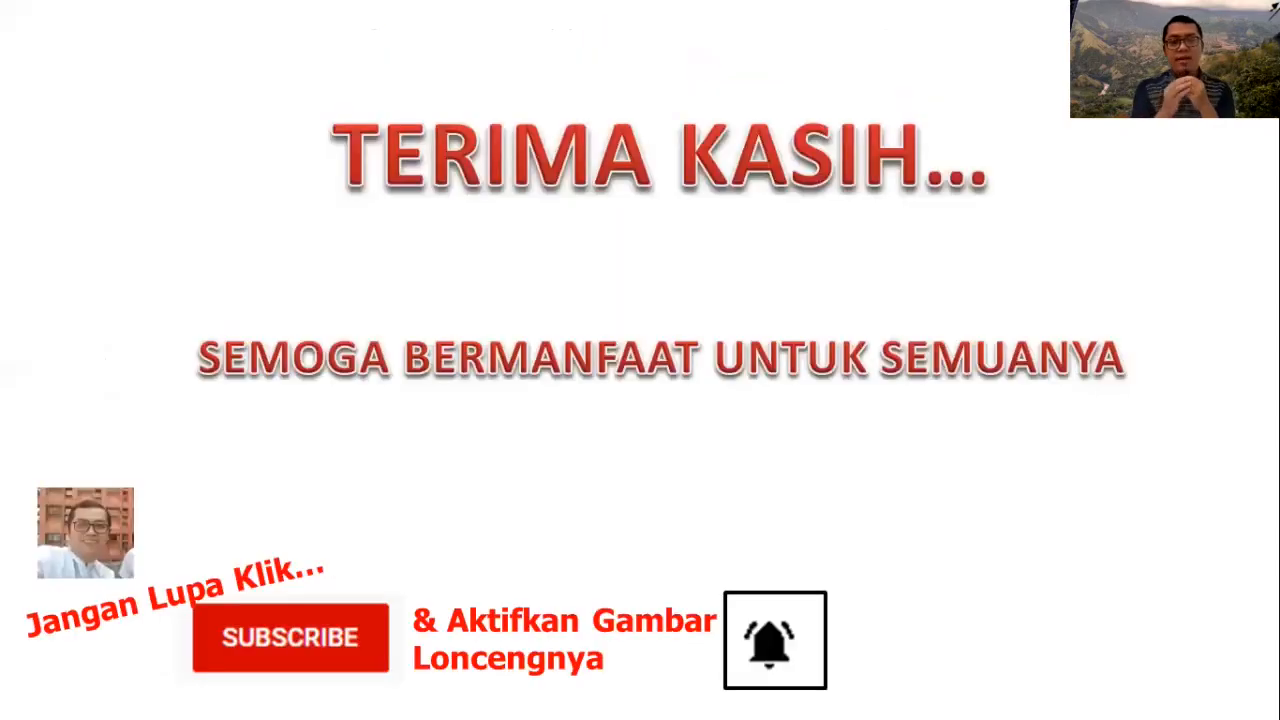